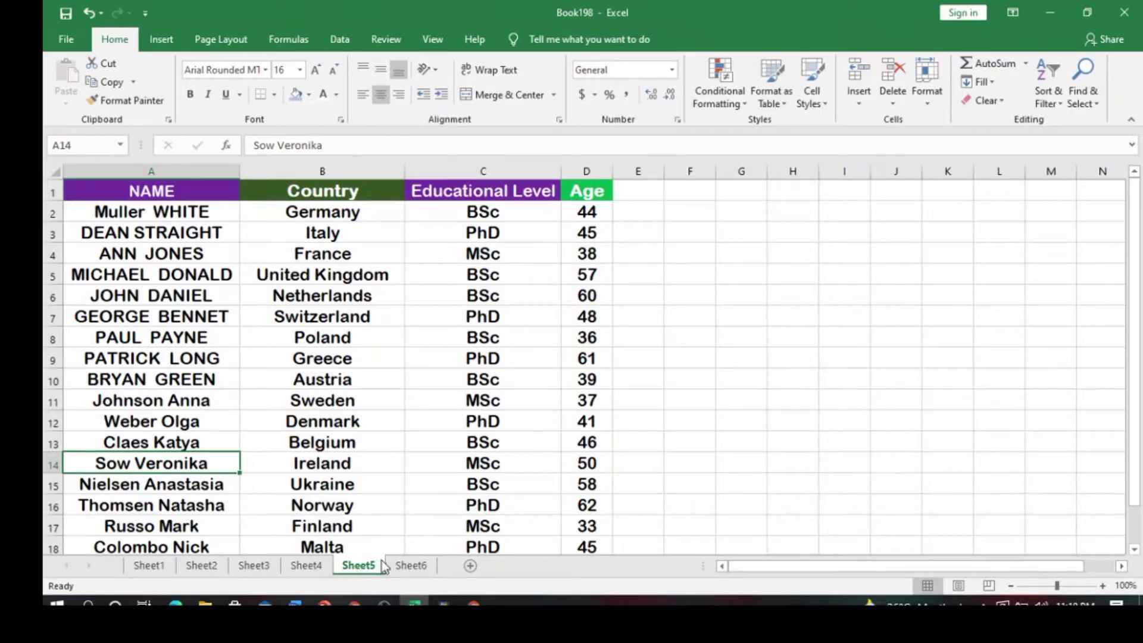
Step: Look through the table on Sheet5 and widen the Age column slightly
scroll(511, 409, down, 3)
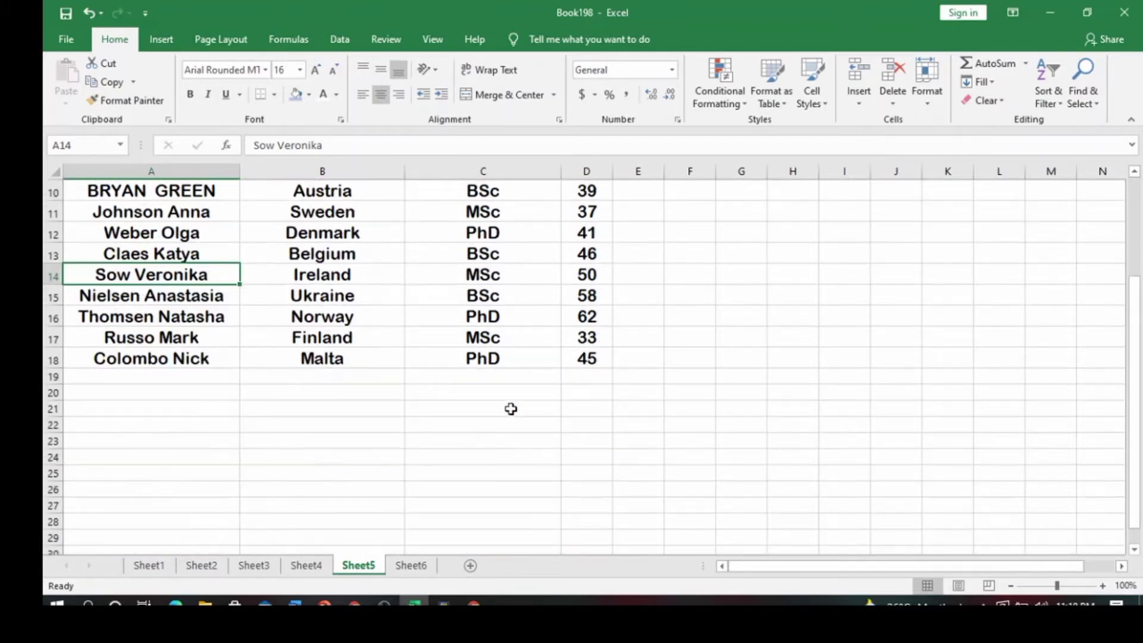
scroll(512, 408, up, 3)
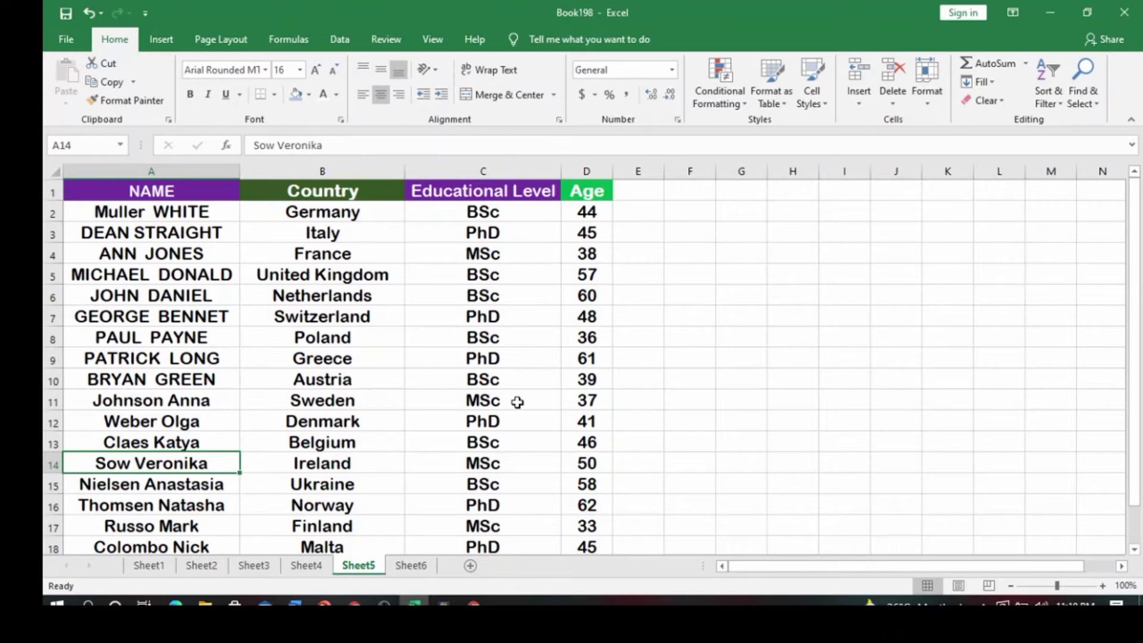
scroll(518, 403, down, 7)
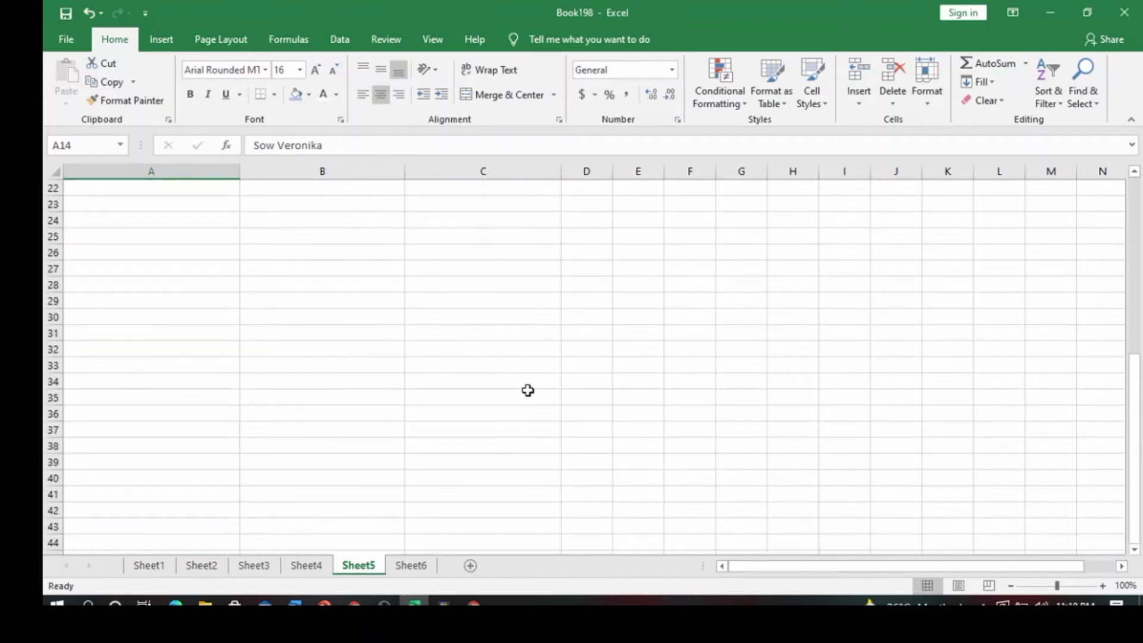
scroll(524, 398, up, 6)
scroll(528, 390, up, 1)
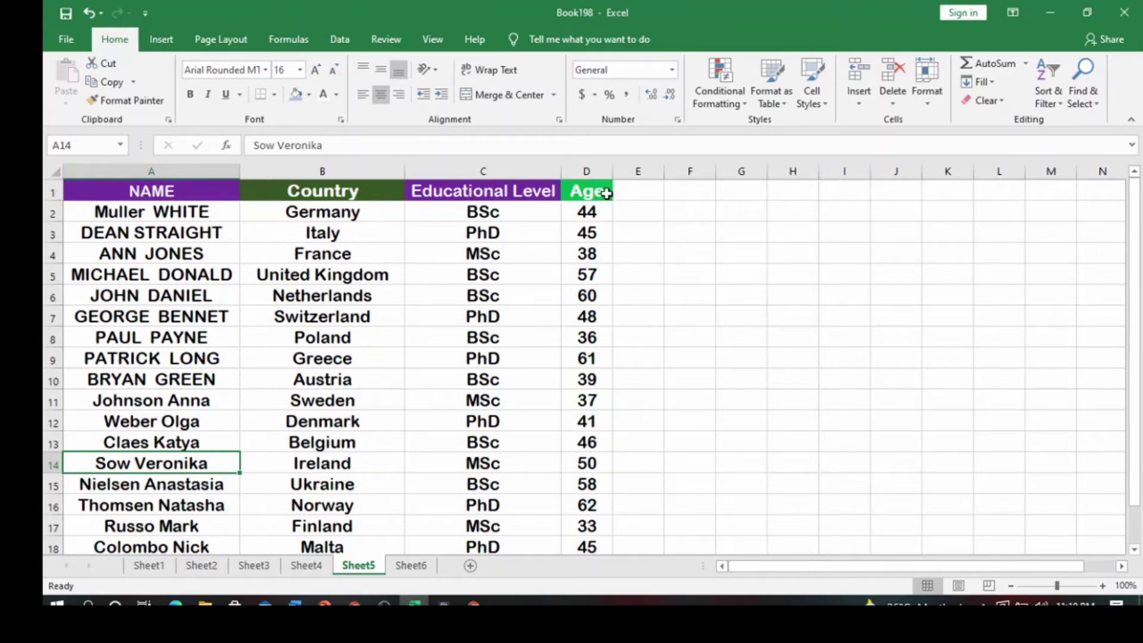
drag(612, 171, 630, 177)
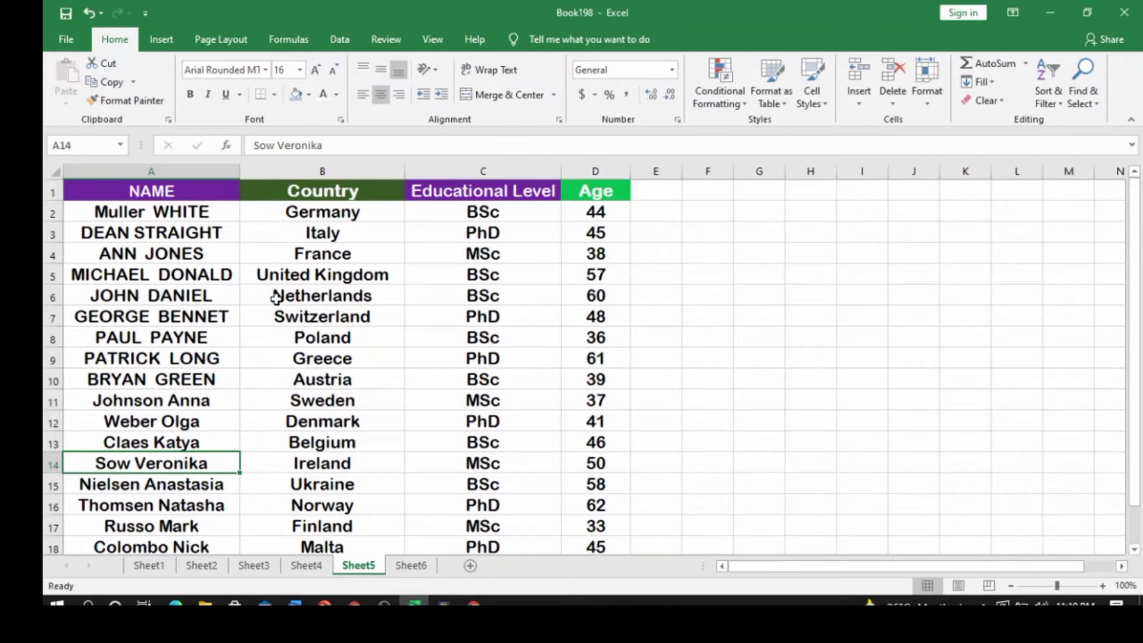
Step: Sort the names in A2:A18 from A to Z, expanding the selection to include the neighbouring columns
scroll(210, 263, down, 2)
scroll(209, 259, up, 2)
scroll(215, 250, down, 3)
scroll(215, 250, up, 3)
drag(87, 209, 203, 440)
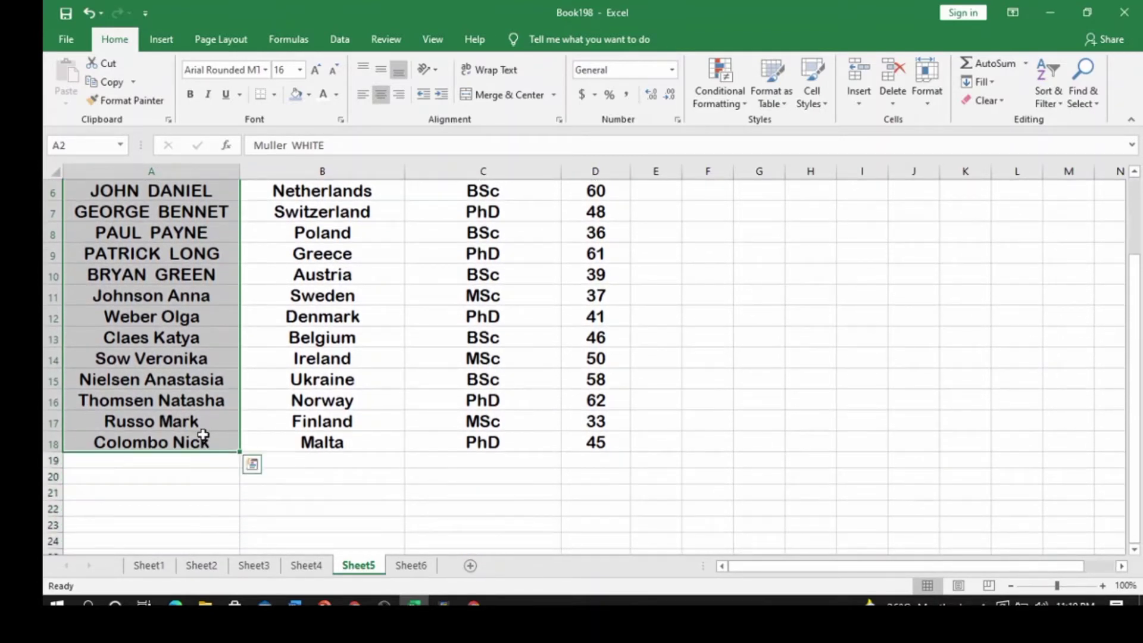
scroll(168, 403, up, 1)
scroll(167, 402, up, 1)
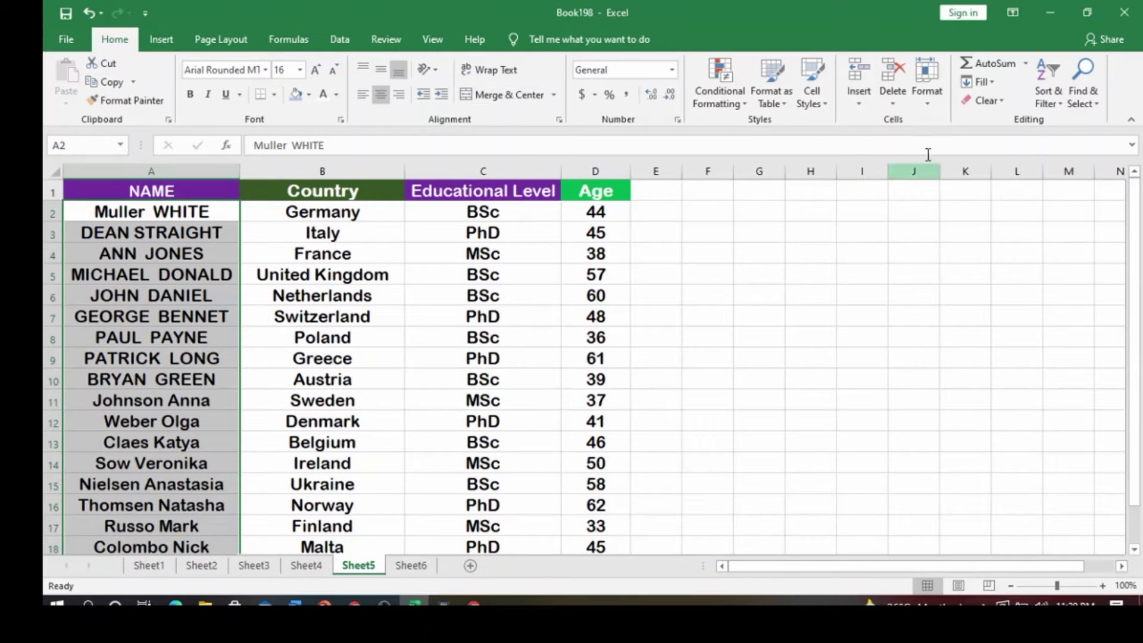
click(1053, 97)
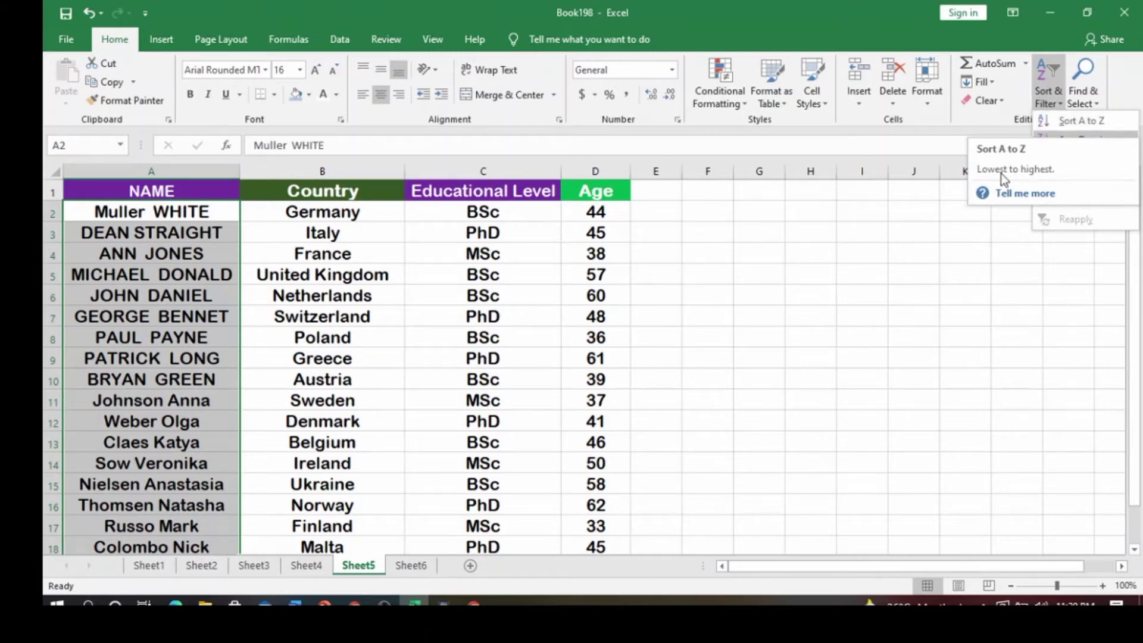
click(1058, 122)
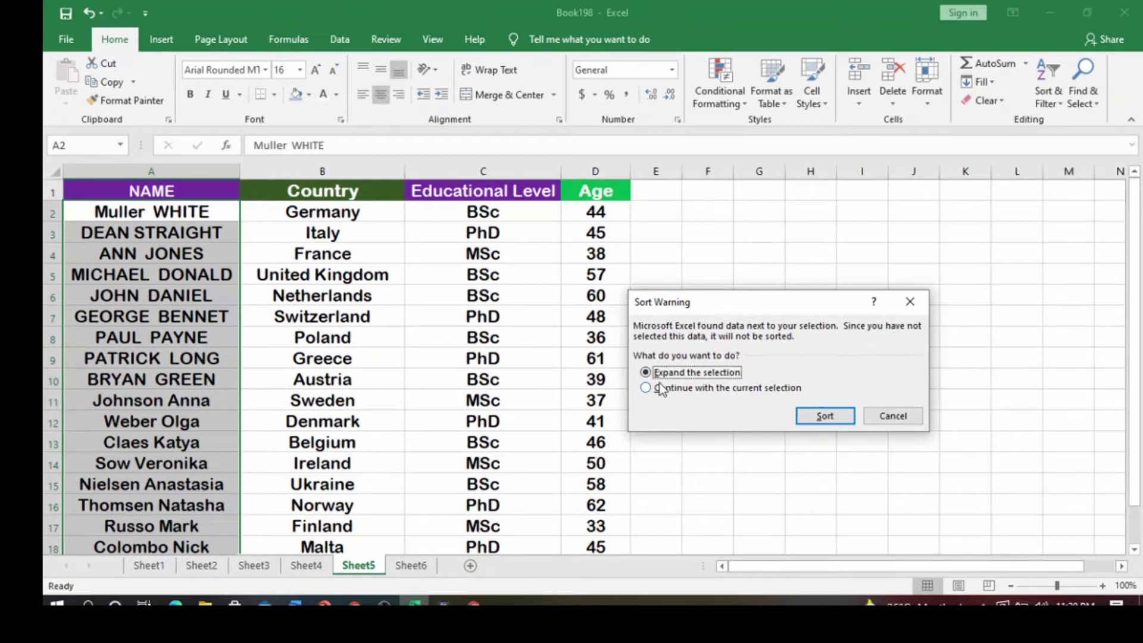
click(842, 418)
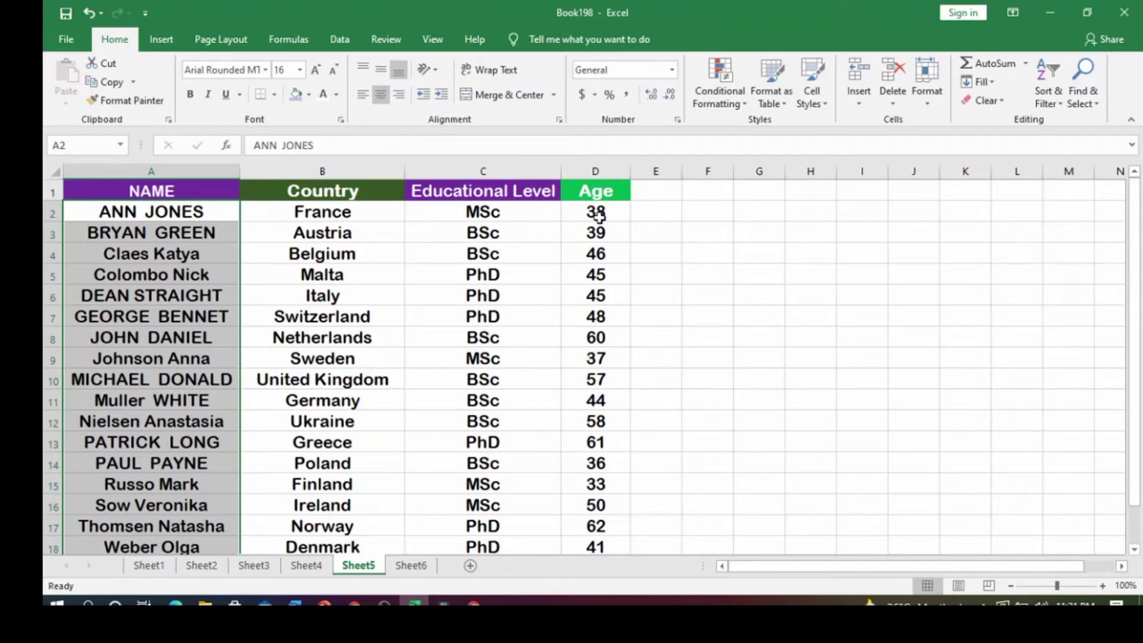
Step: Sort the table by Country from A to Z, based on a single cell in that column
click(476, 254)
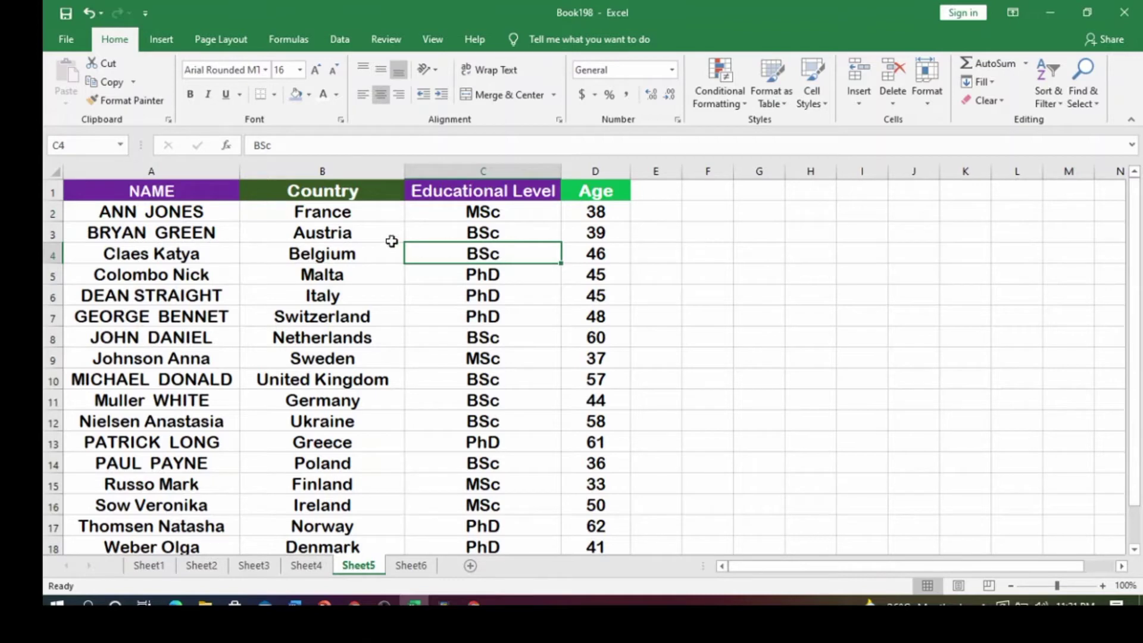
click(335, 238)
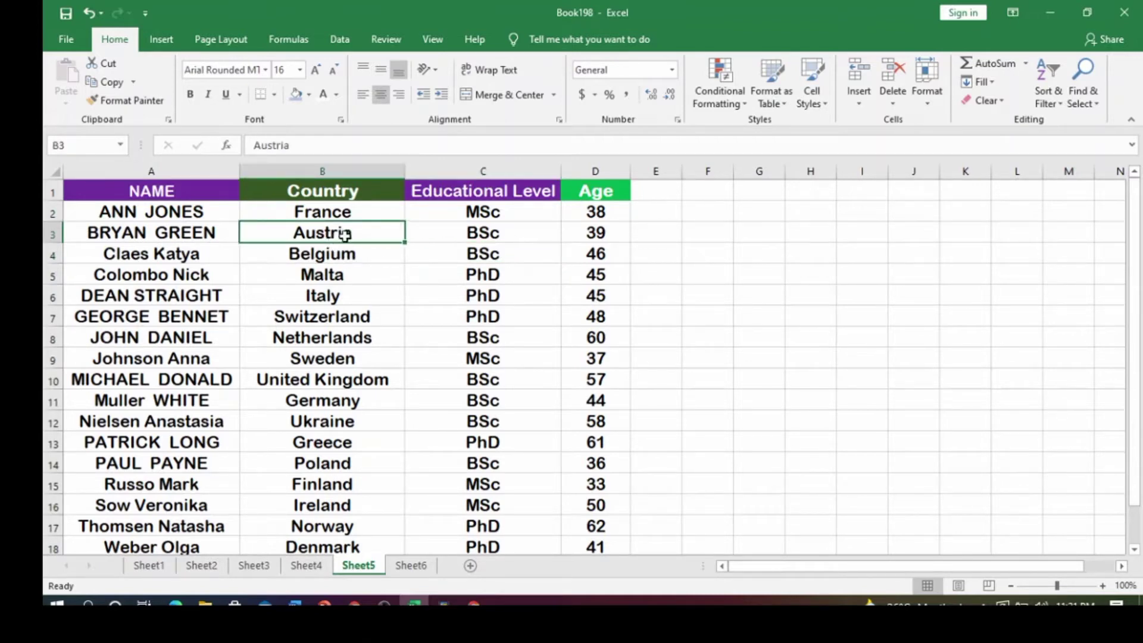
click(347, 252)
click(352, 227)
click(1045, 103)
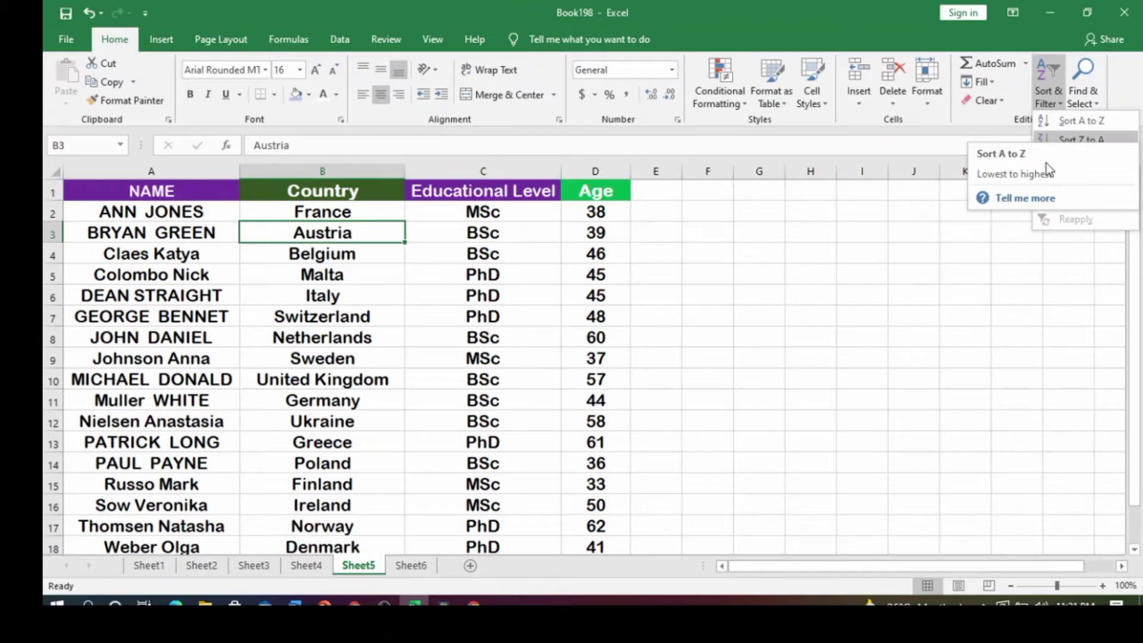
click(1048, 120)
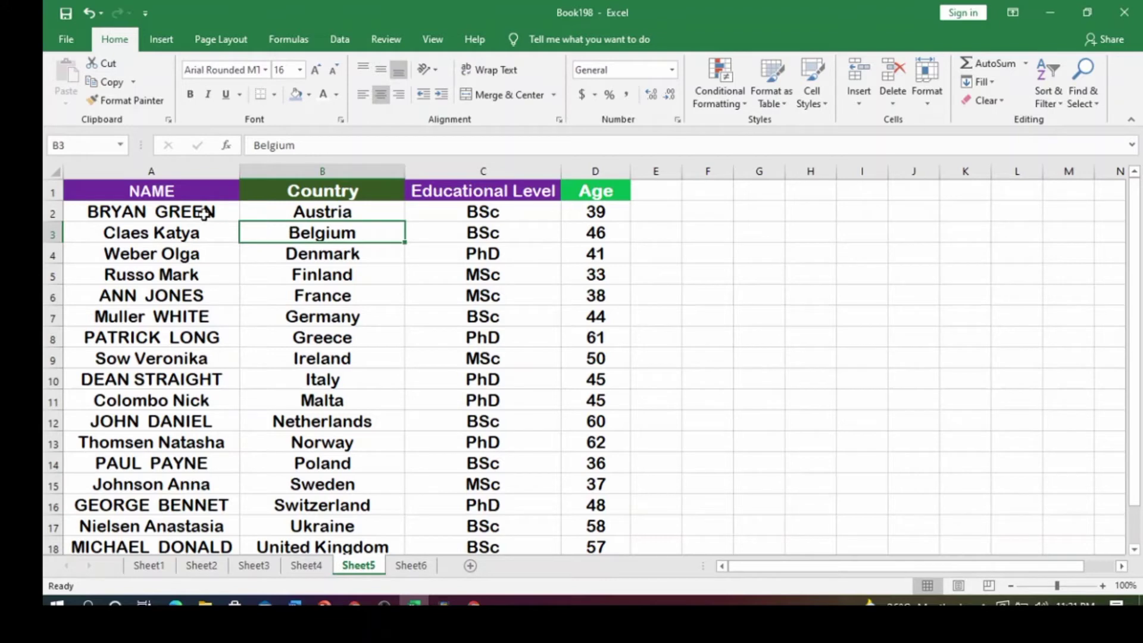
Step: Change the country in B7 to Austria and sort the table by Country from A to Z again
click(335, 320)
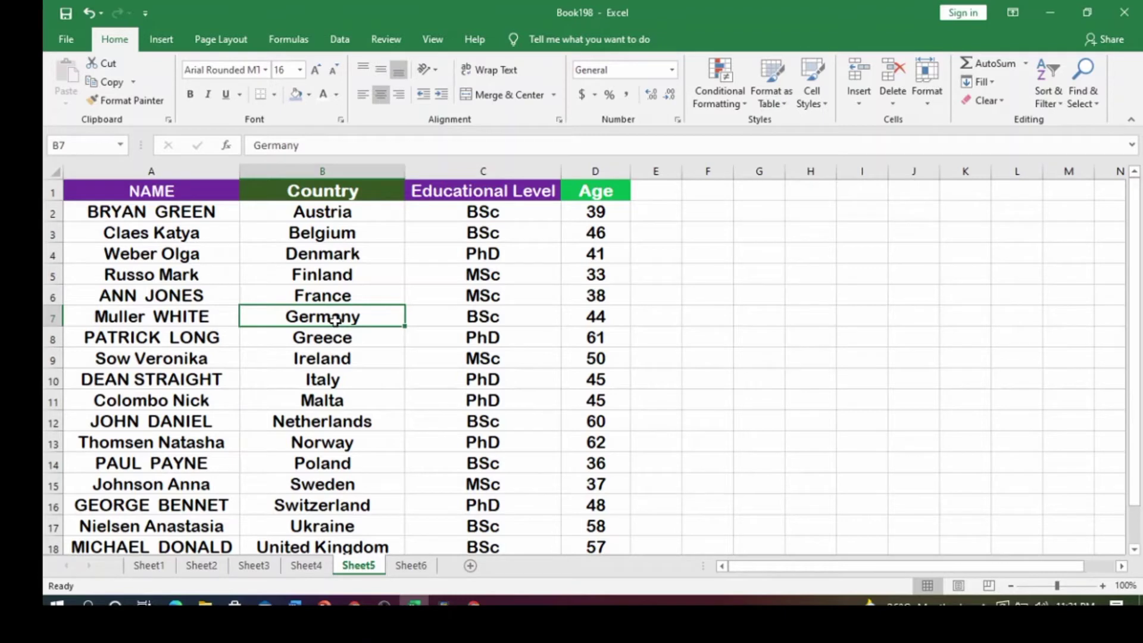
text(Austria)
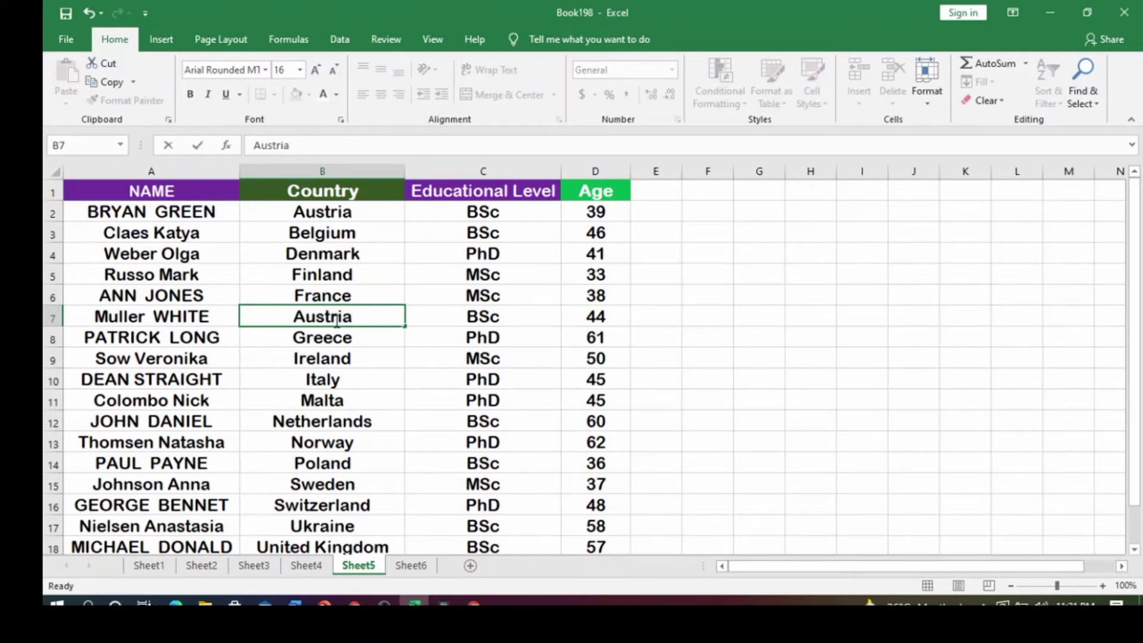
click(391, 333)
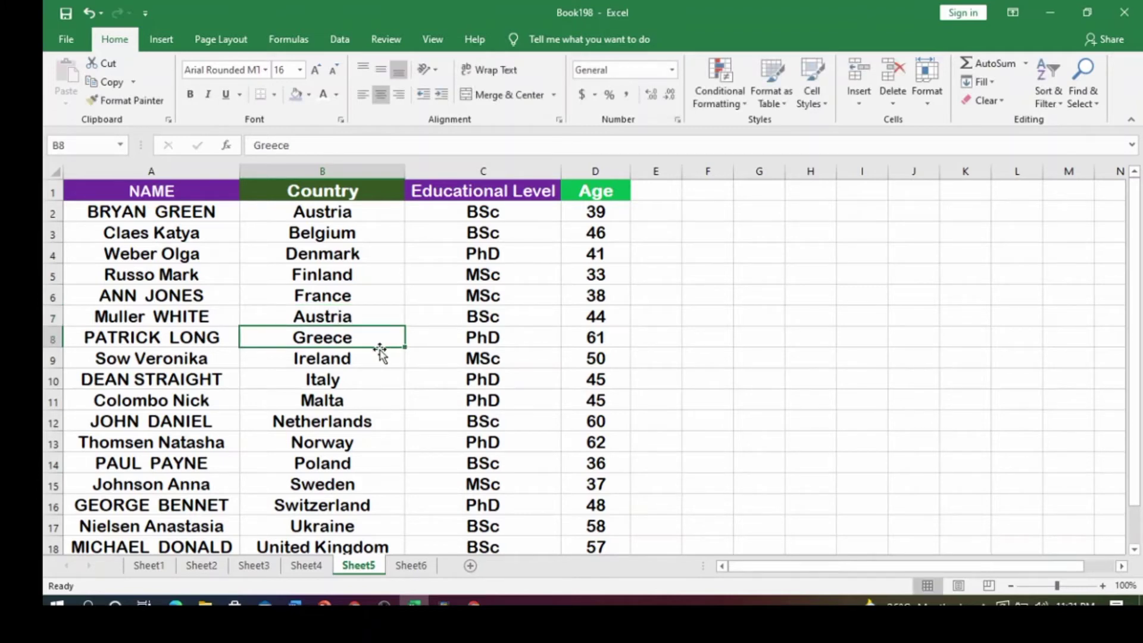
click(364, 303)
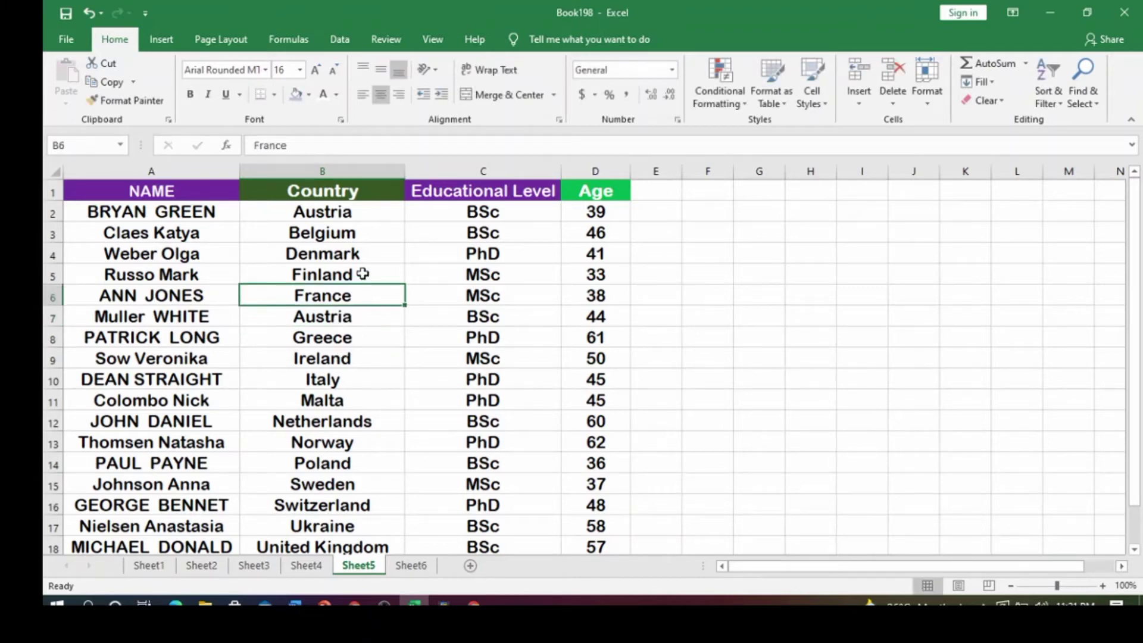
click(1052, 79)
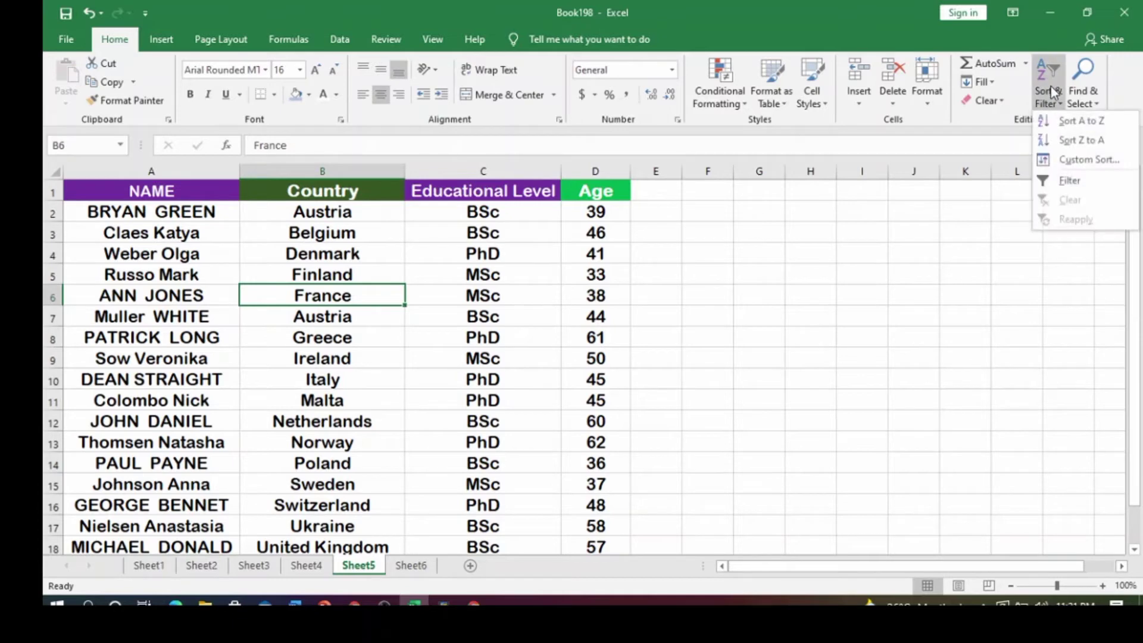
click(1079, 121)
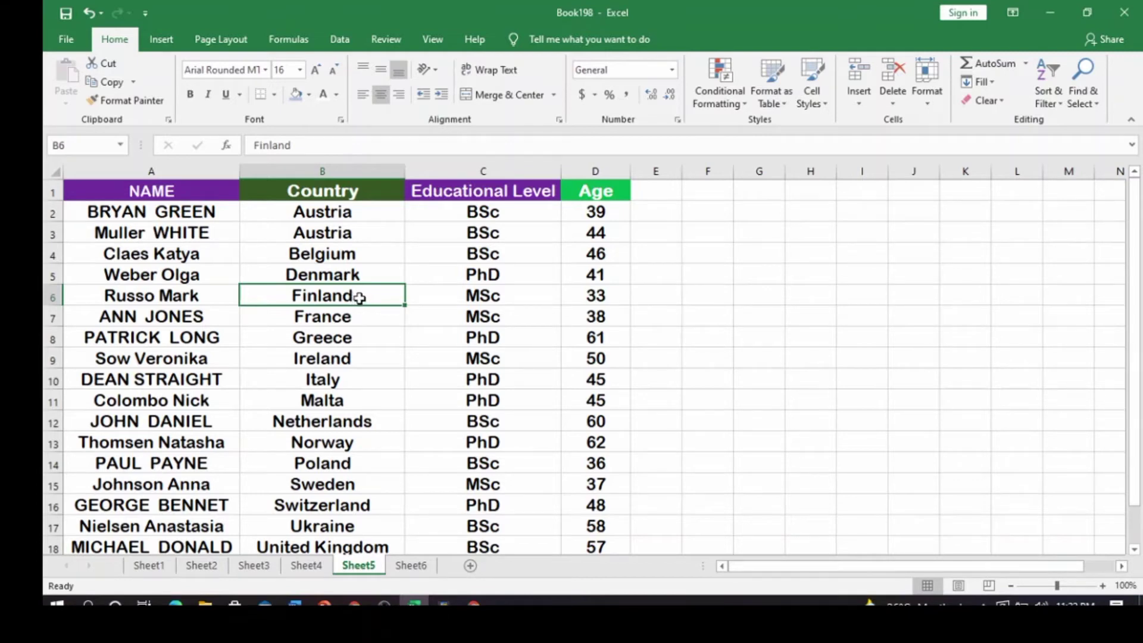
Step: Change the country in B6 to Australia and re-sort the table by Country from A to Z
text(A)
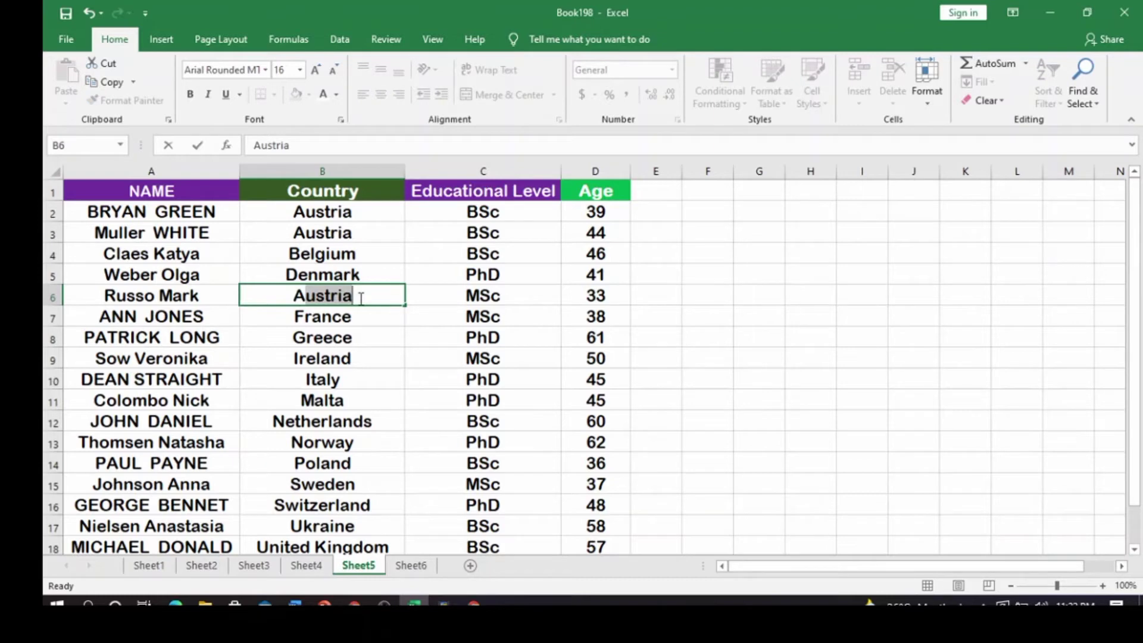
text(ustralia)
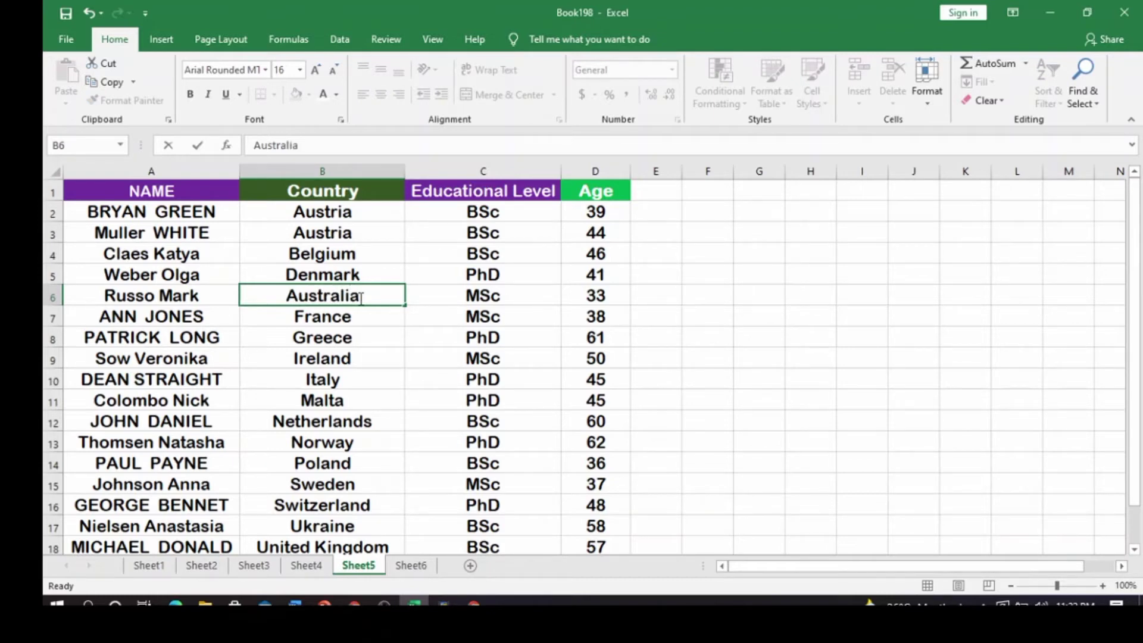
key(Return)
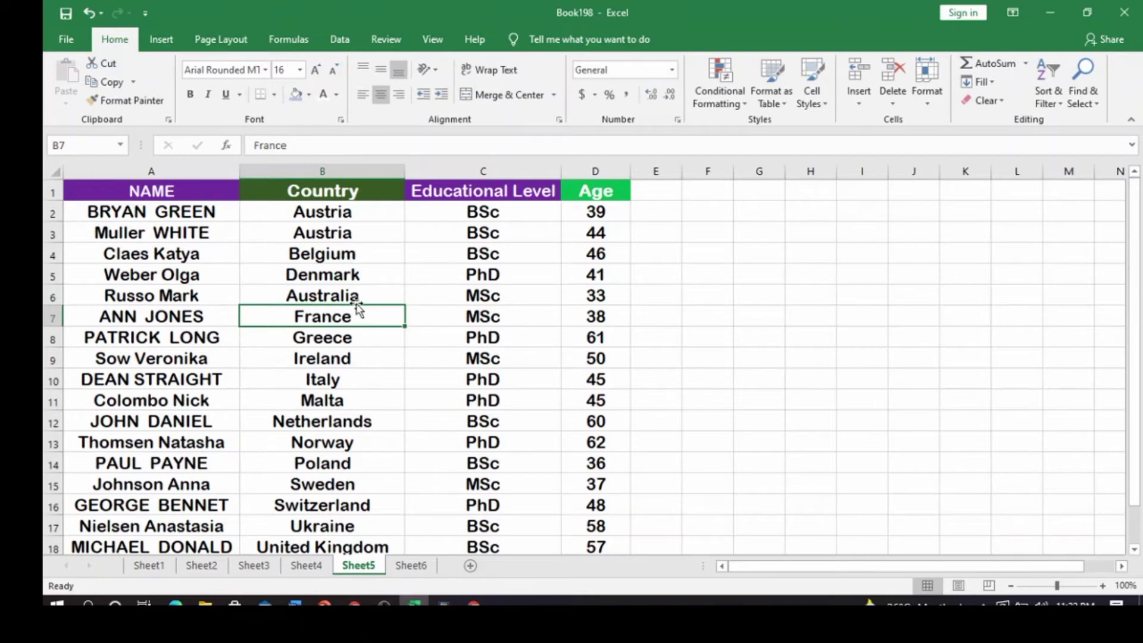
click(1055, 103)
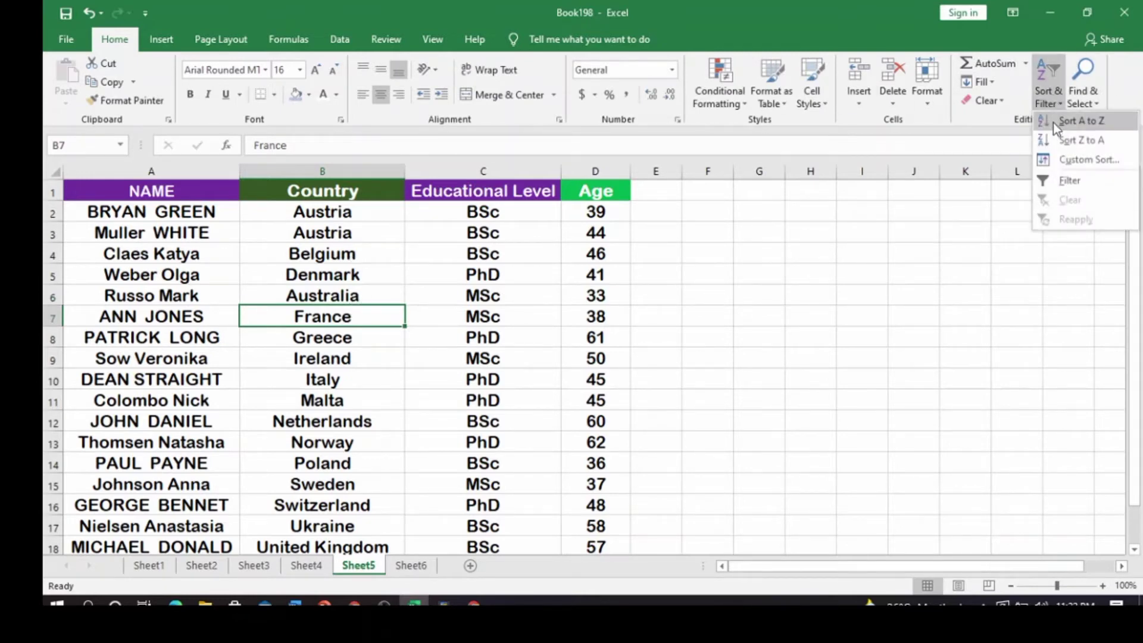
click(1057, 118)
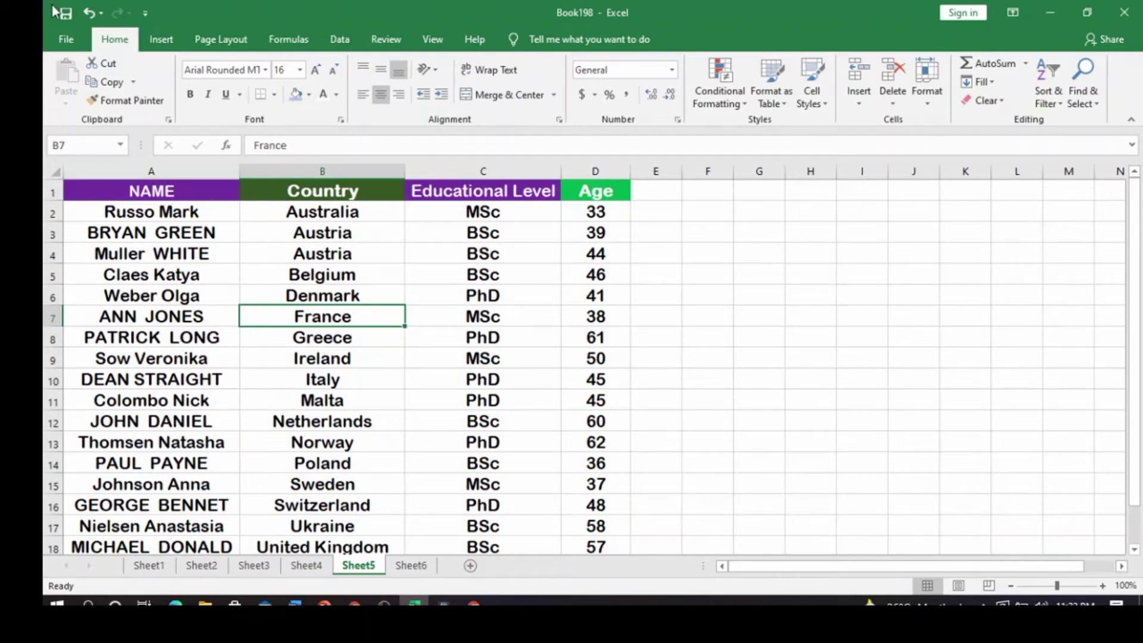
Step: Undo the last Country sort, the Australia entry and the Country sort before it
click(89, 13)
click(90, 13)
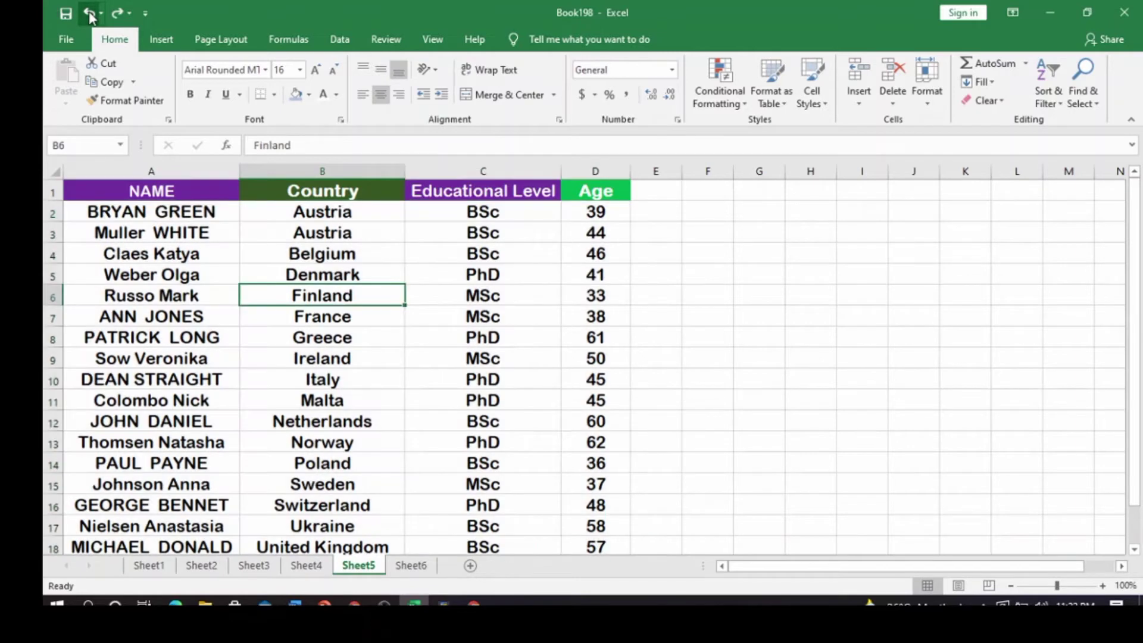
click(90, 14)
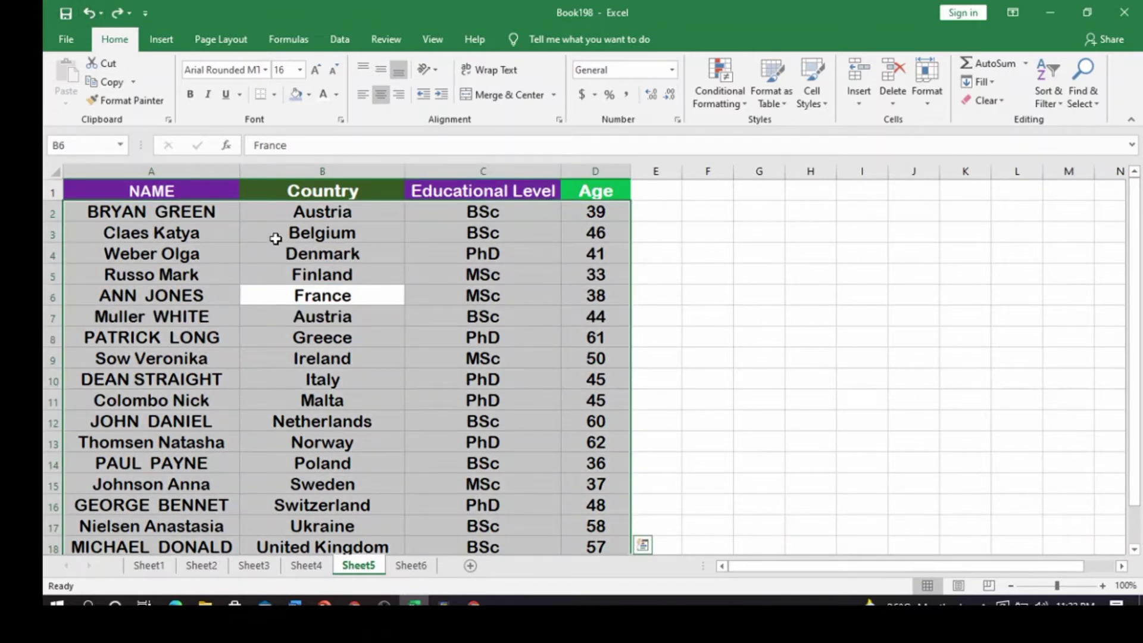
key(Escape)
Step: Sort the table by Age from smallest to largest, and again from largest to smallest
click(510, 290)
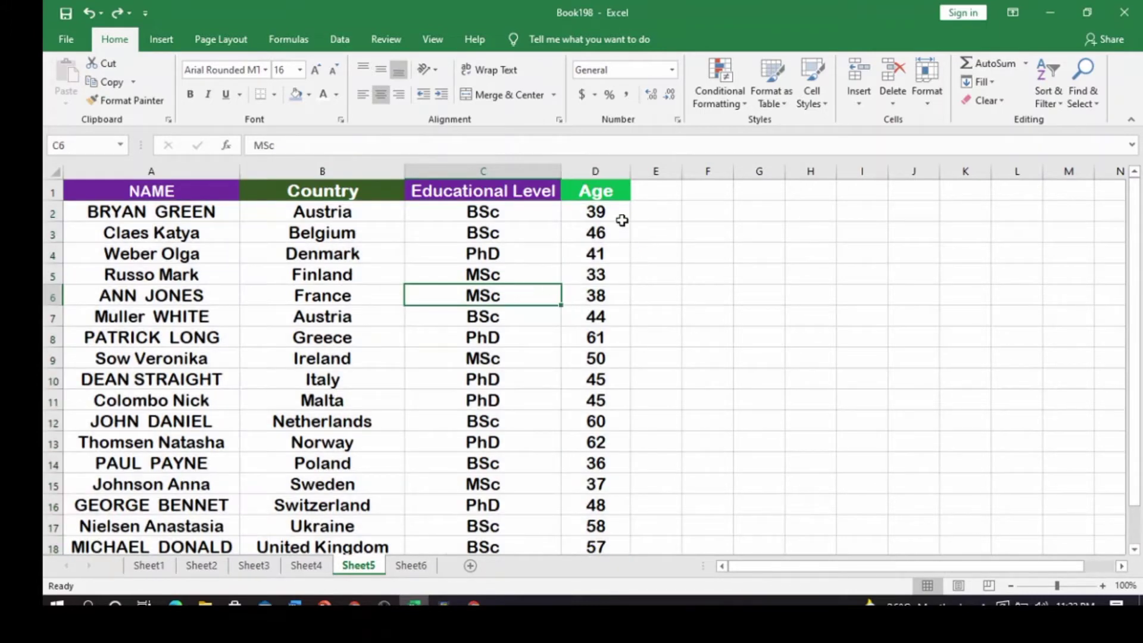
click(593, 231)
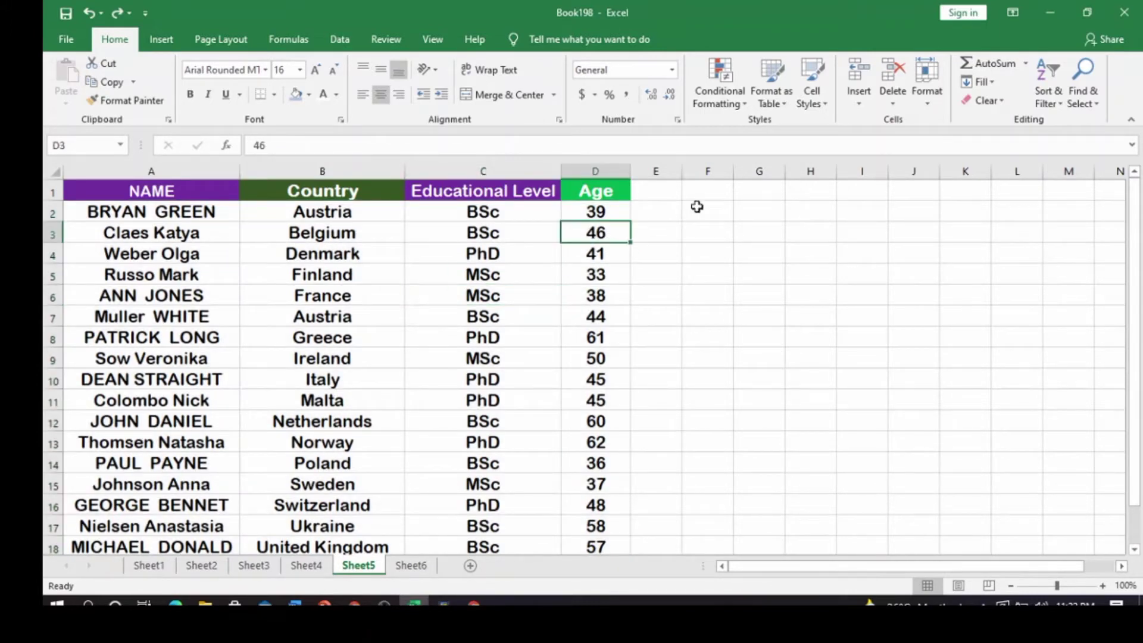
click(1042, 98)
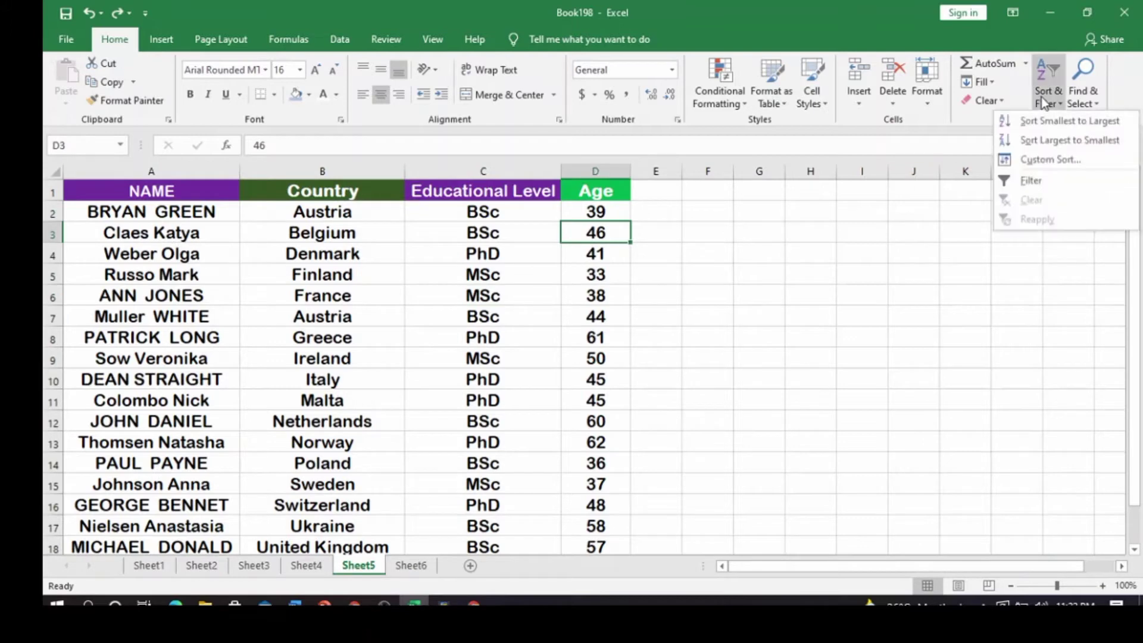
click(1067, 120)
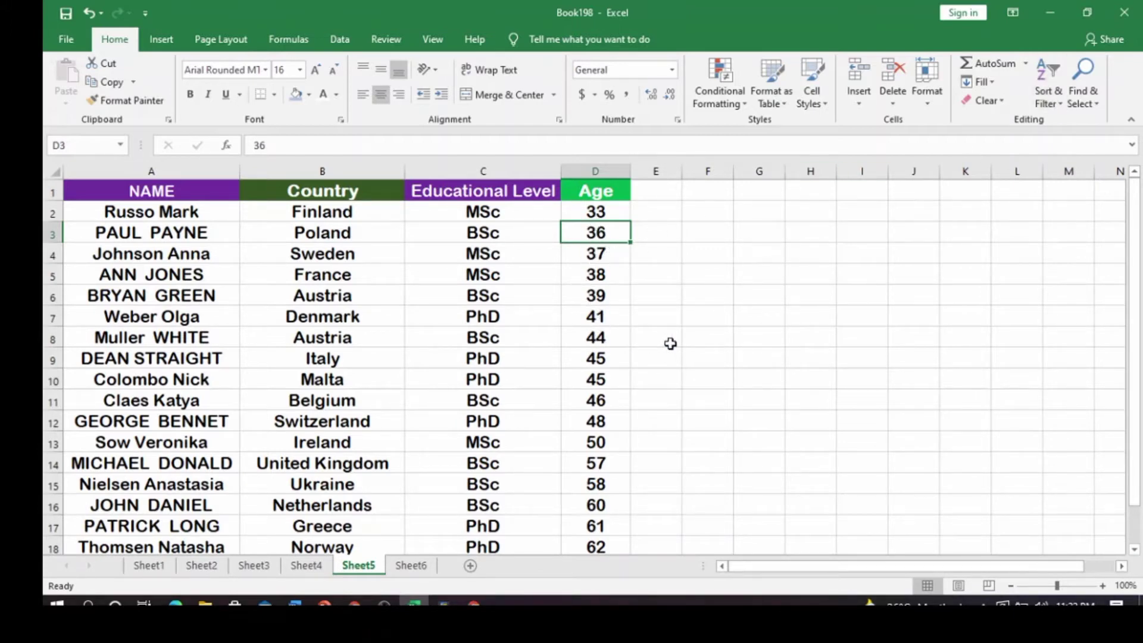
click(1046, 101)
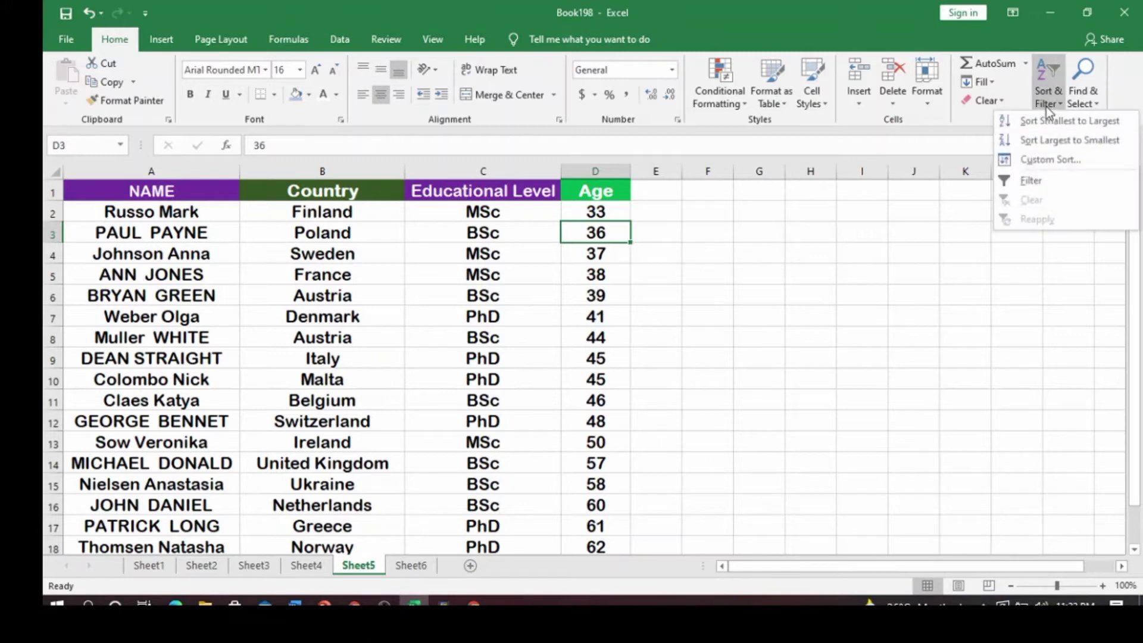
click(1060, 143)
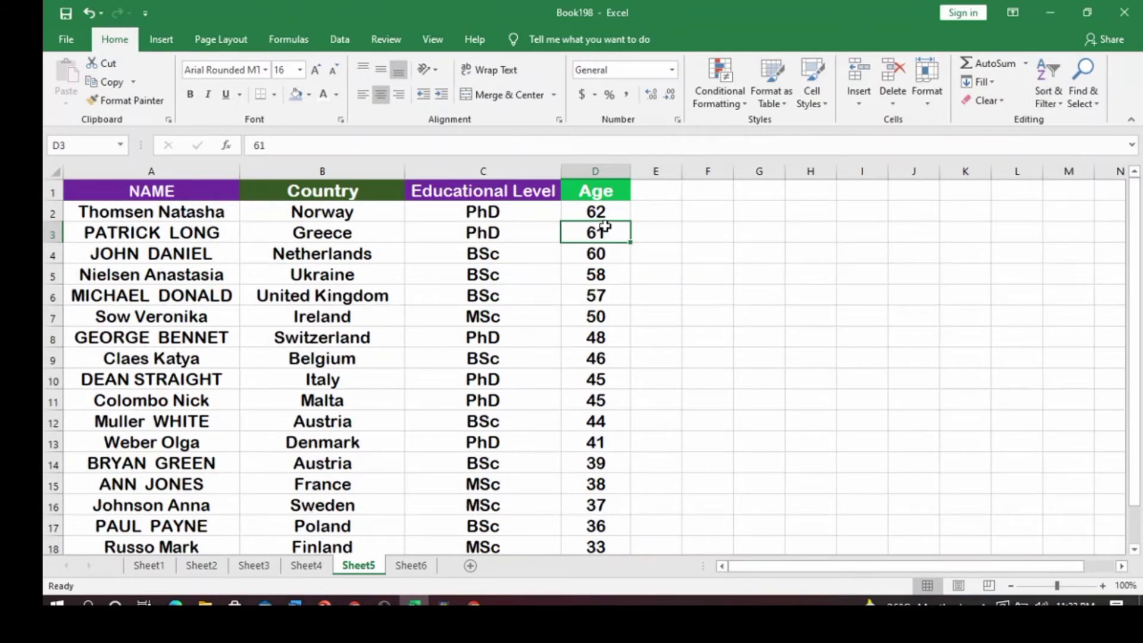
Step: Turn on filtering for the table's header row, undo it and turn it on again
click(1100, 587)
click(1101, 587)
scroll(1006, 545, up, 1)
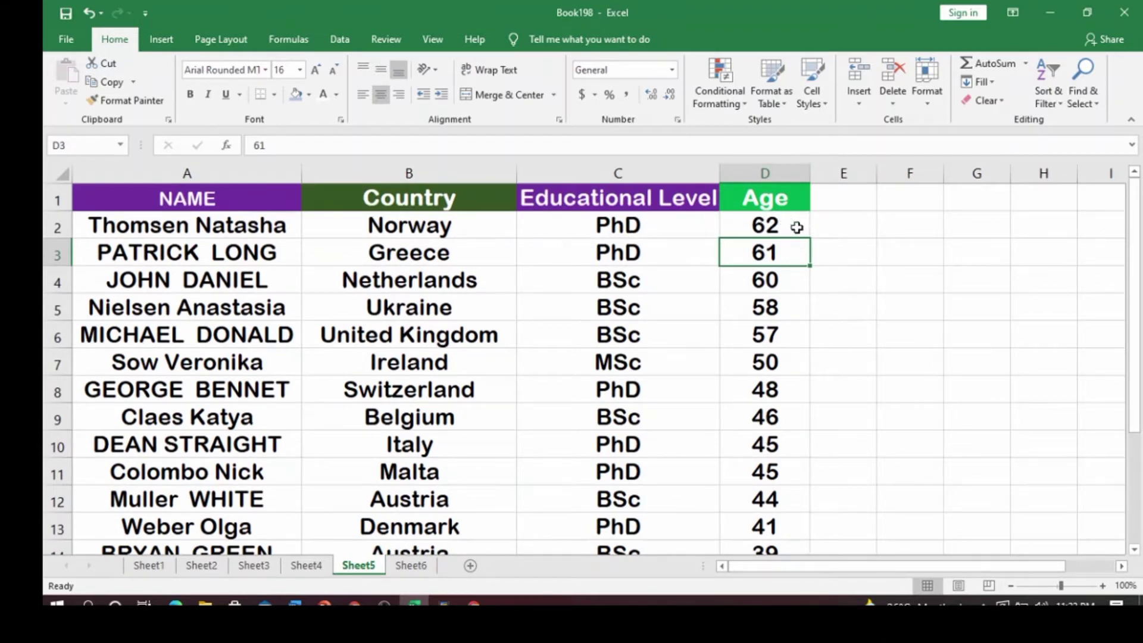
click(243, 254)
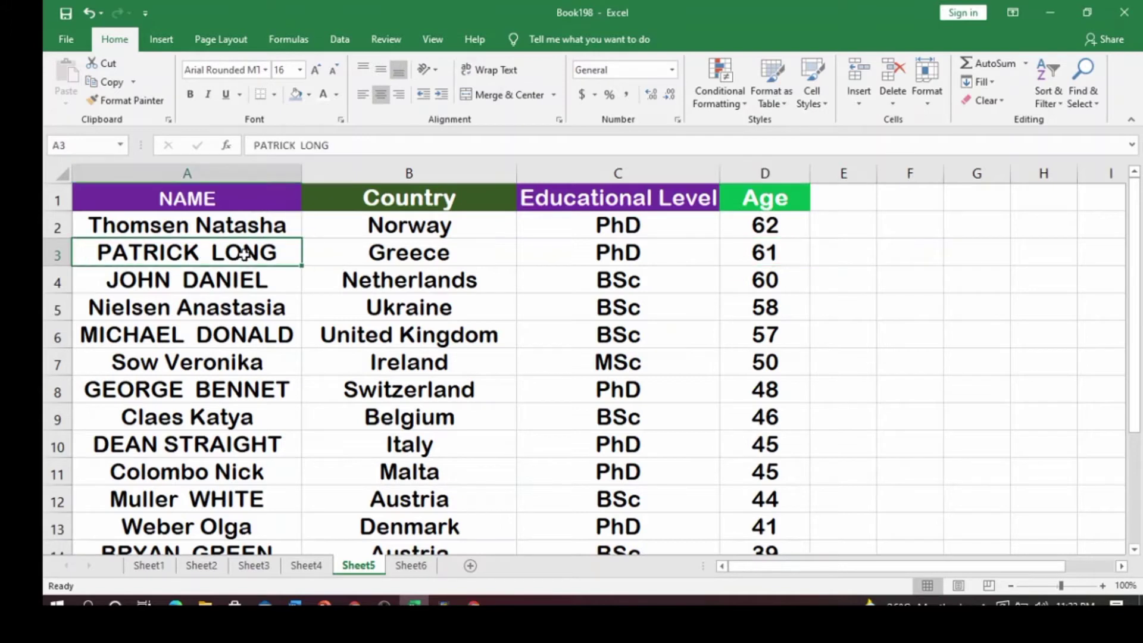
click(449, 256)
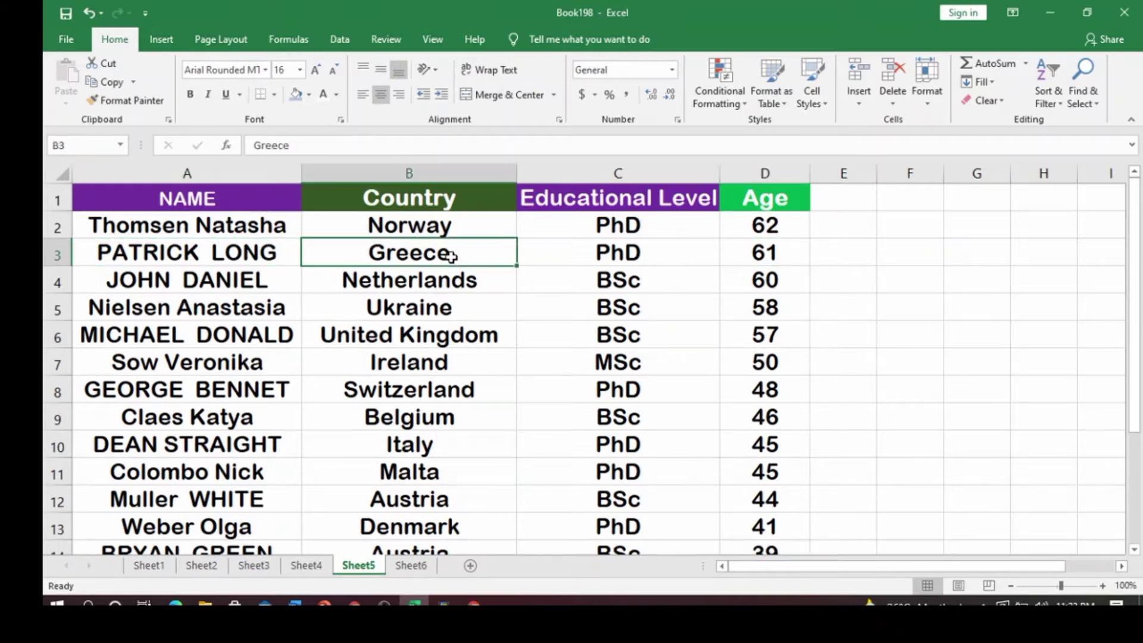
click(1061, 105)
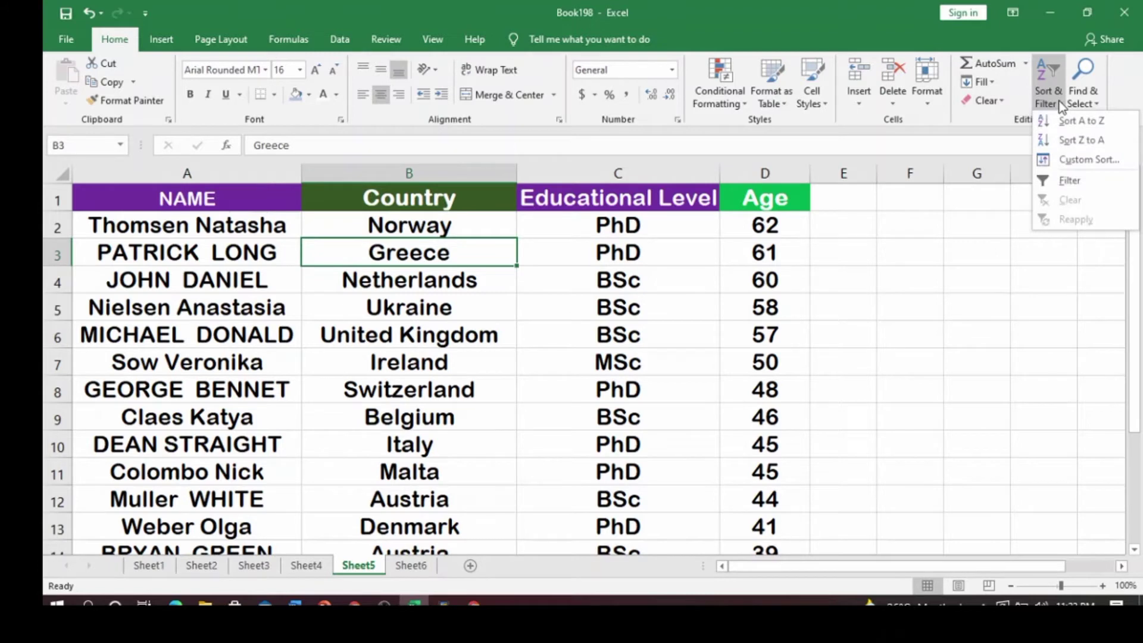
click(1070, 181)
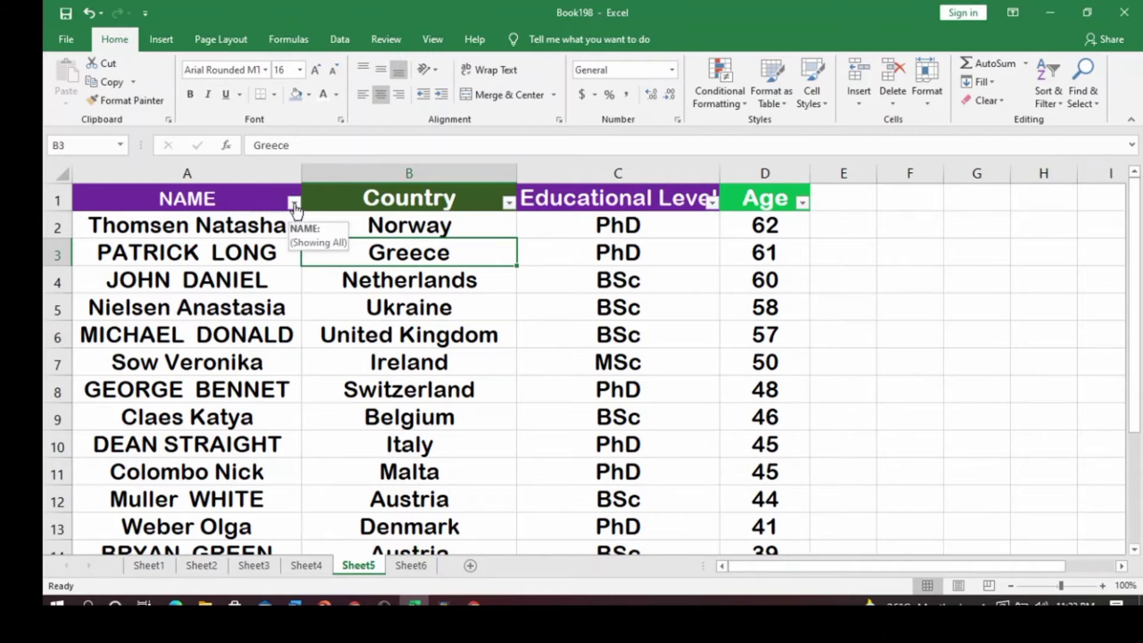
click(89, 13)
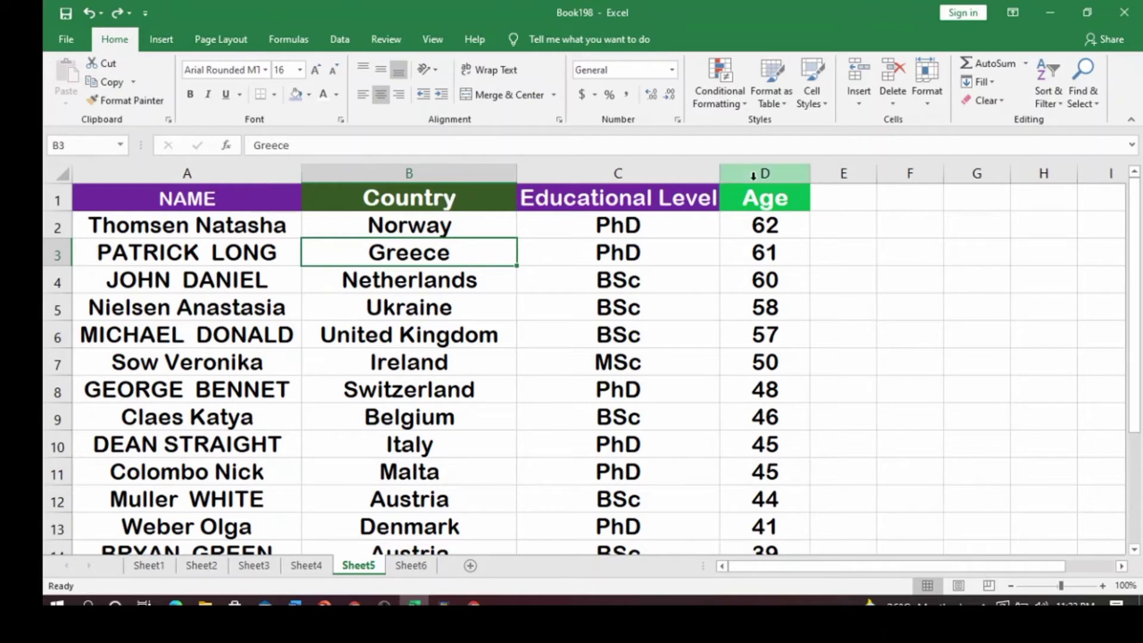
click(1043, 95)
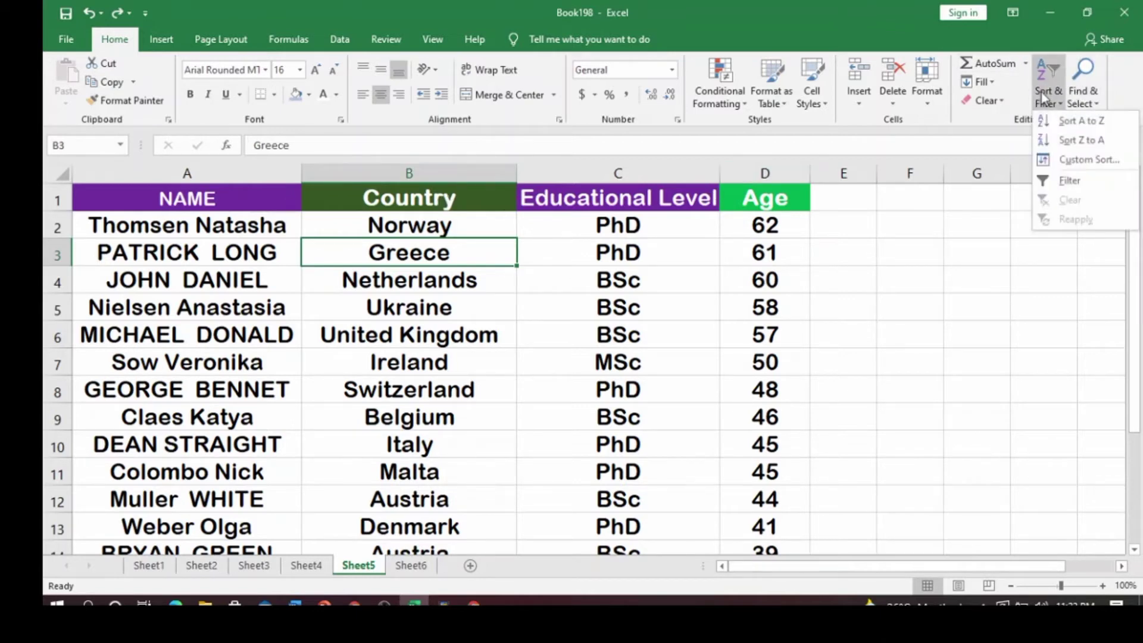
click(1066, 180)
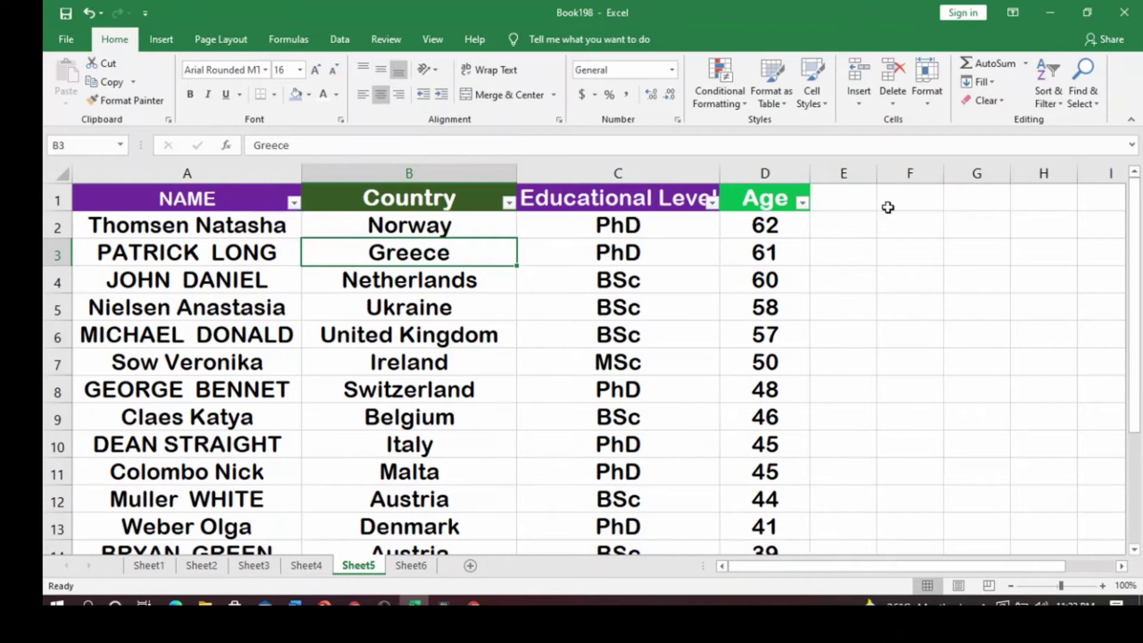
Step: Sort the table by NAME from A to Z using the column's filter options
click(285, 255)
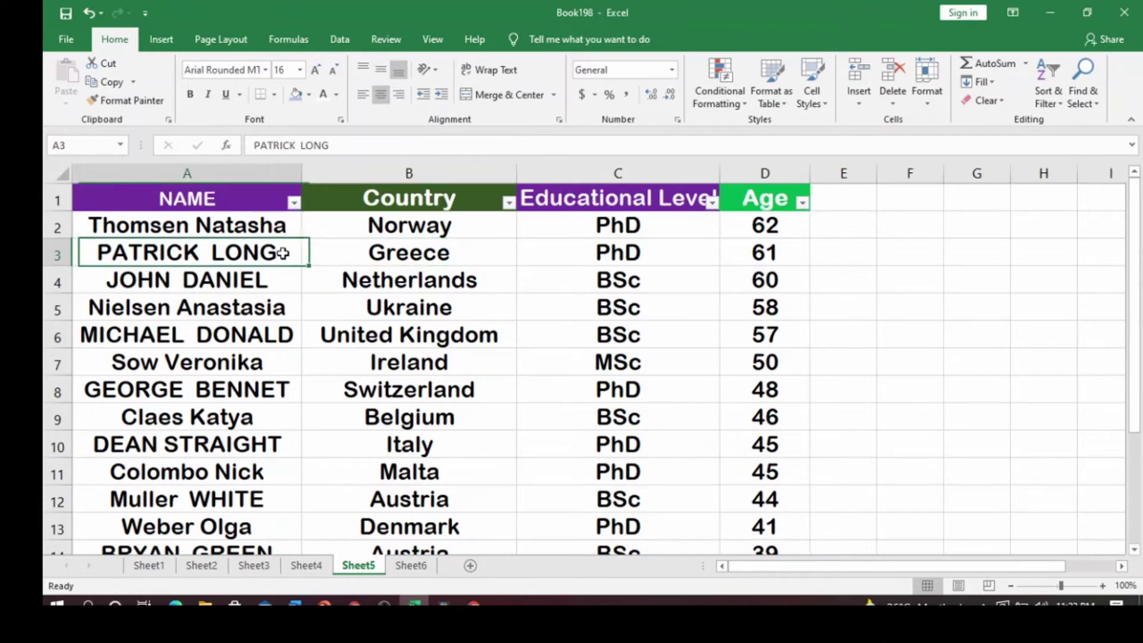
click(294, 204)
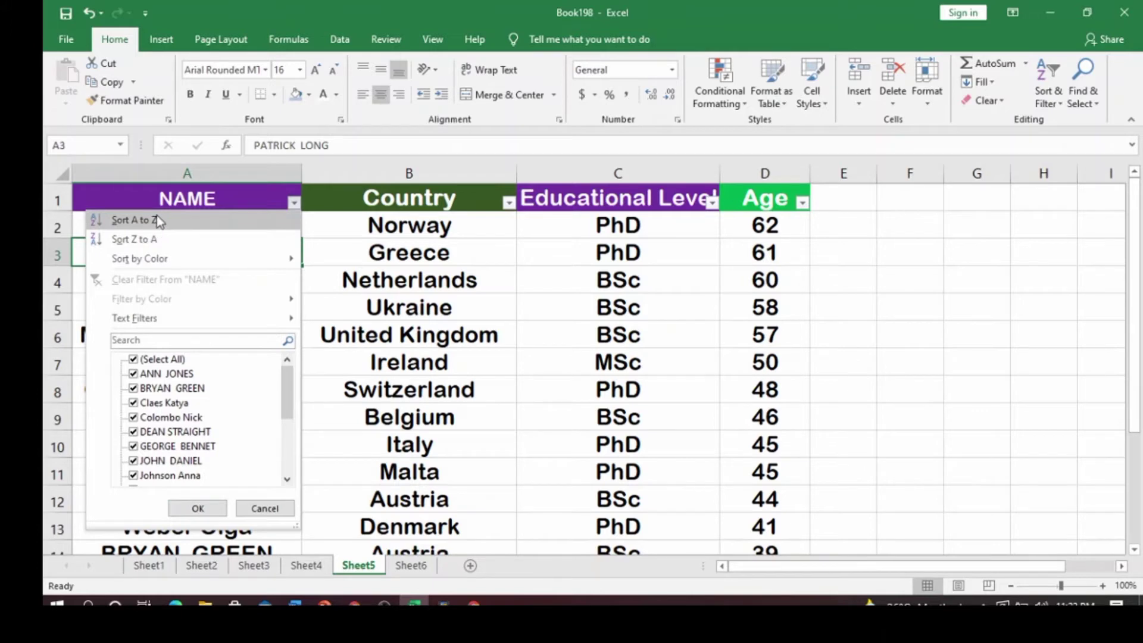
mouse_move(160, 261)
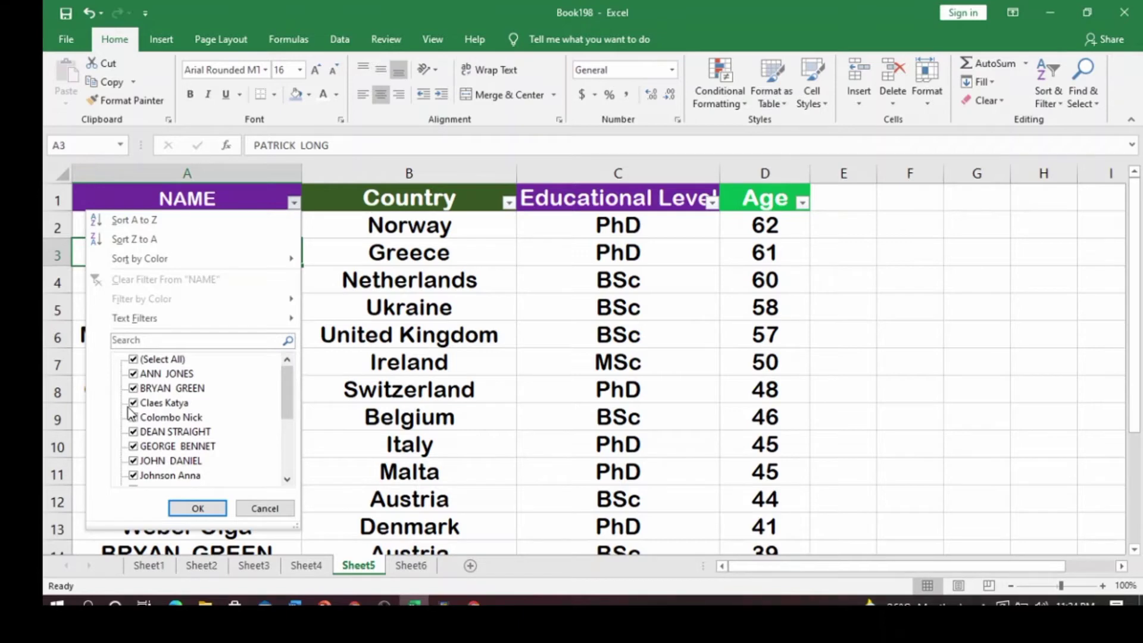
click(131, 221)
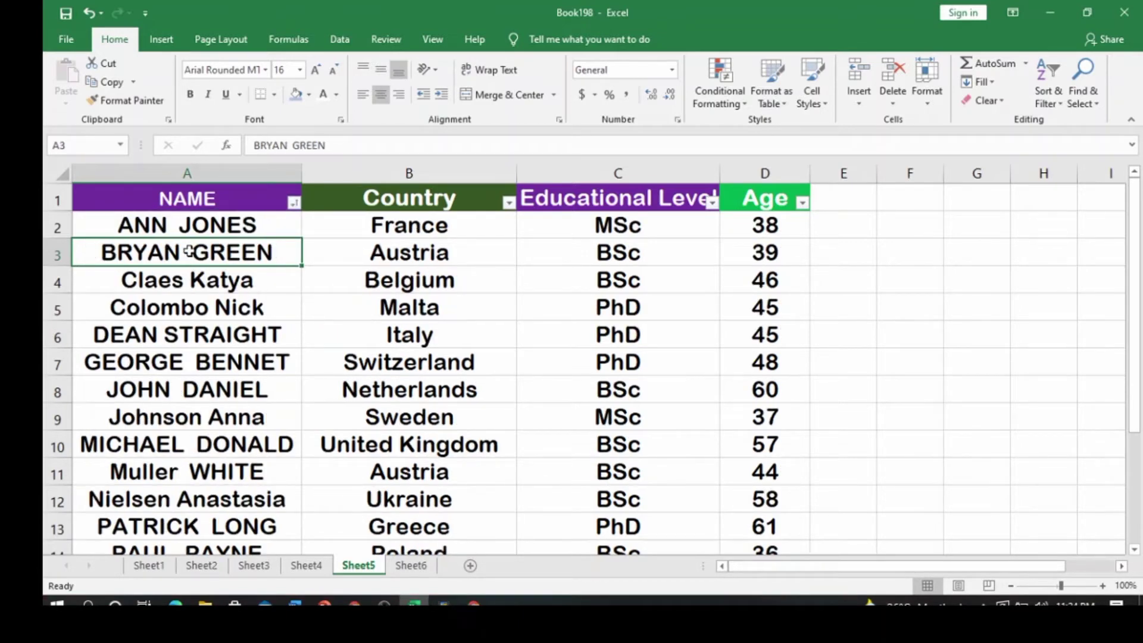
Step: Filter the Educational Level column to hide the BSc rows
click(714, 204)
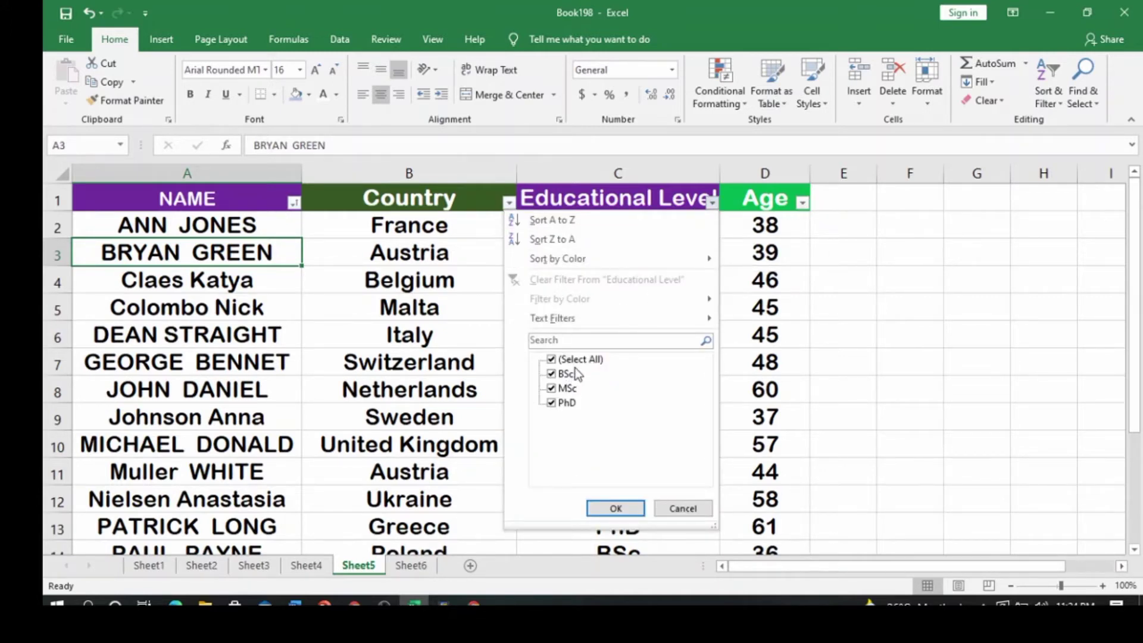
click(552, 375)
click(635, 511)
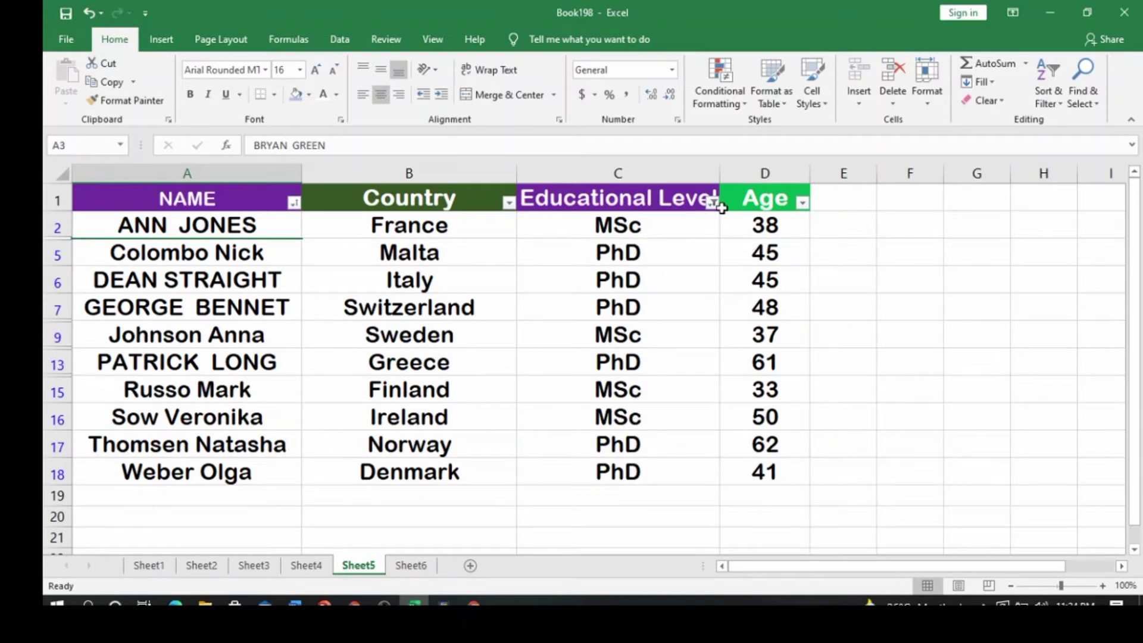
Step: Sort the filtered rows by Educational Level from A to Z
click(713, 204)
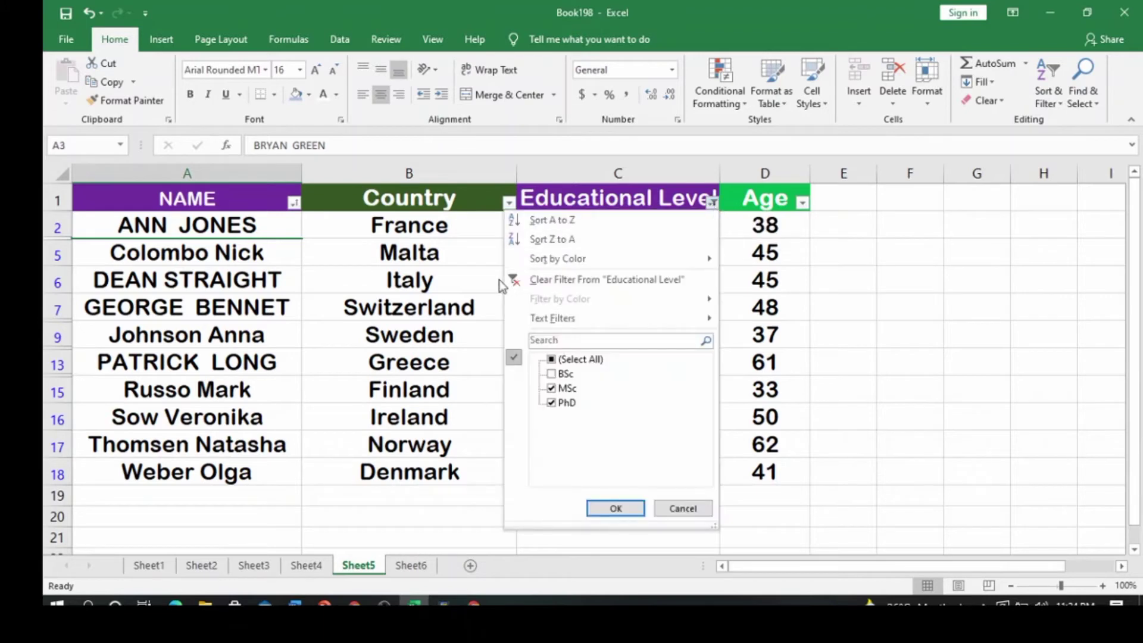
click(551, 374)
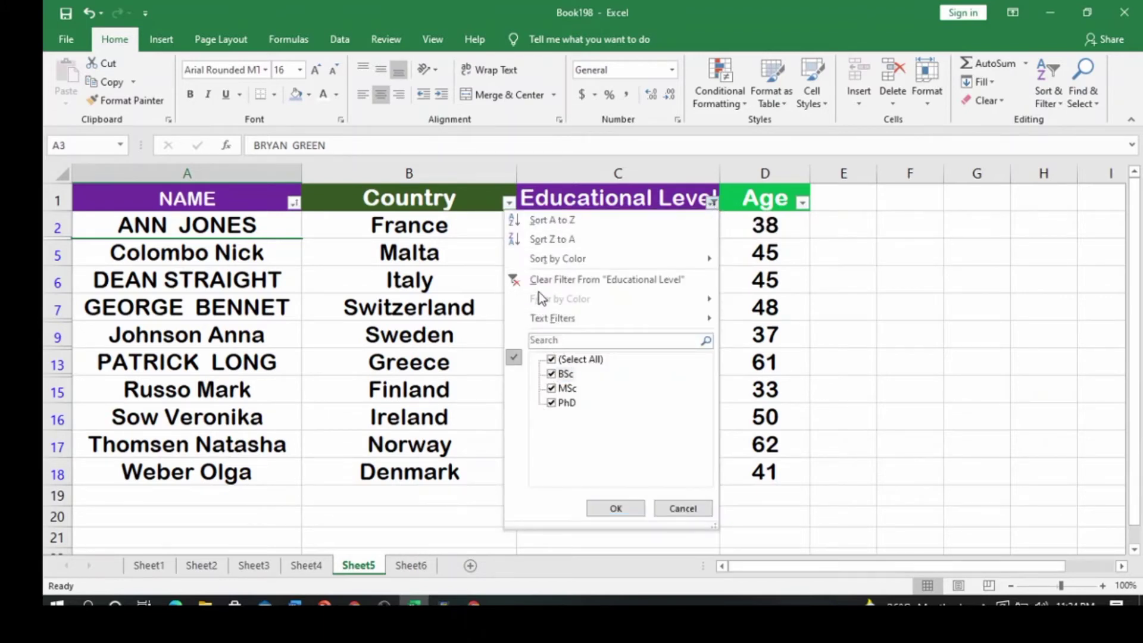
click(567, 221)
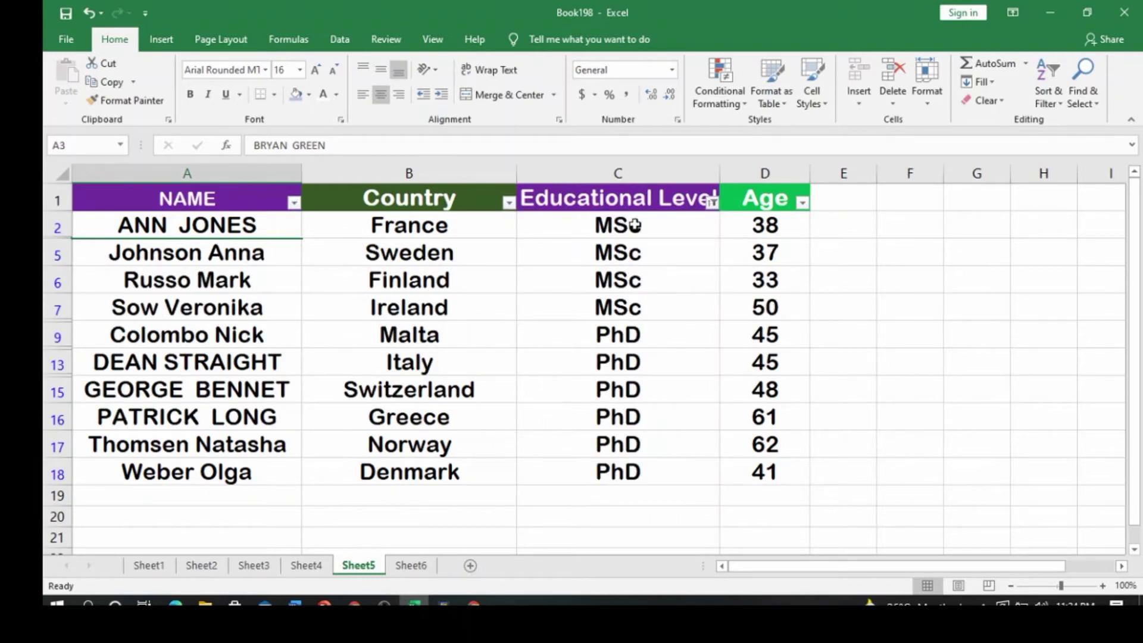
Step: Include BSc in the Educational Level filter again and look through all the rows
click(712, 203)
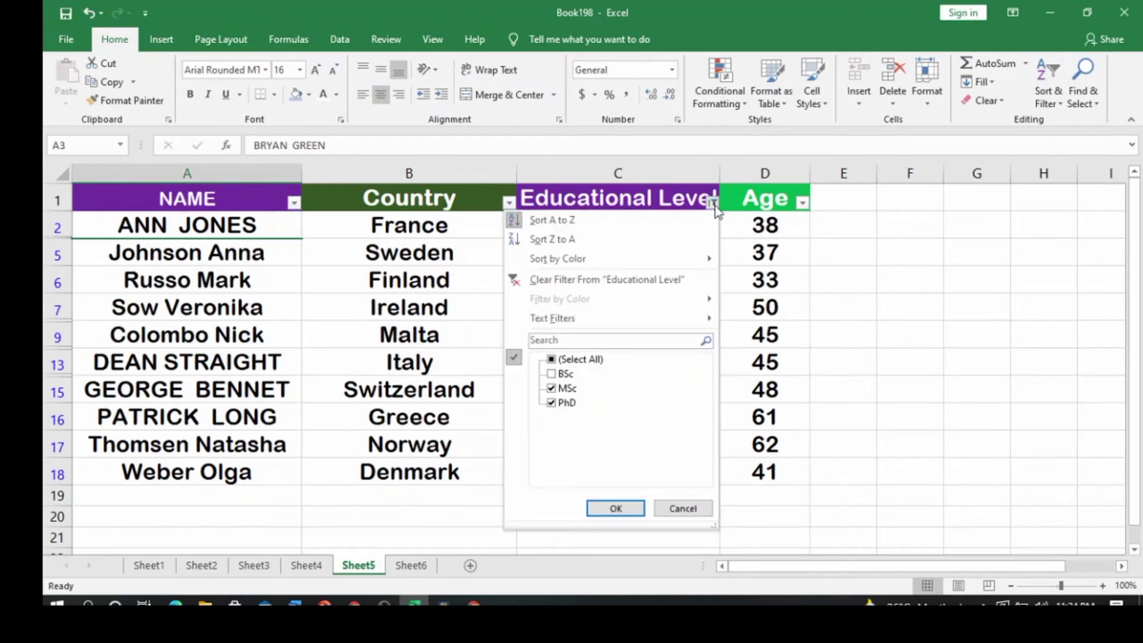
click(551, 374)
click(626, 512)
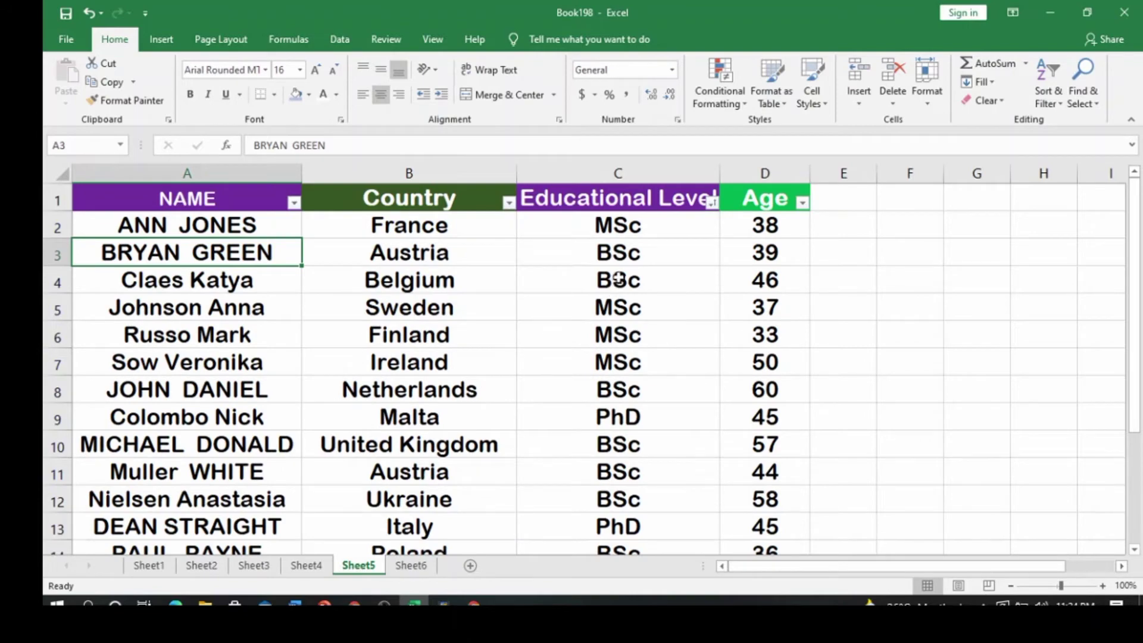
scroll(637, 369, down, 4)
scroll(623, 363, up, 4)
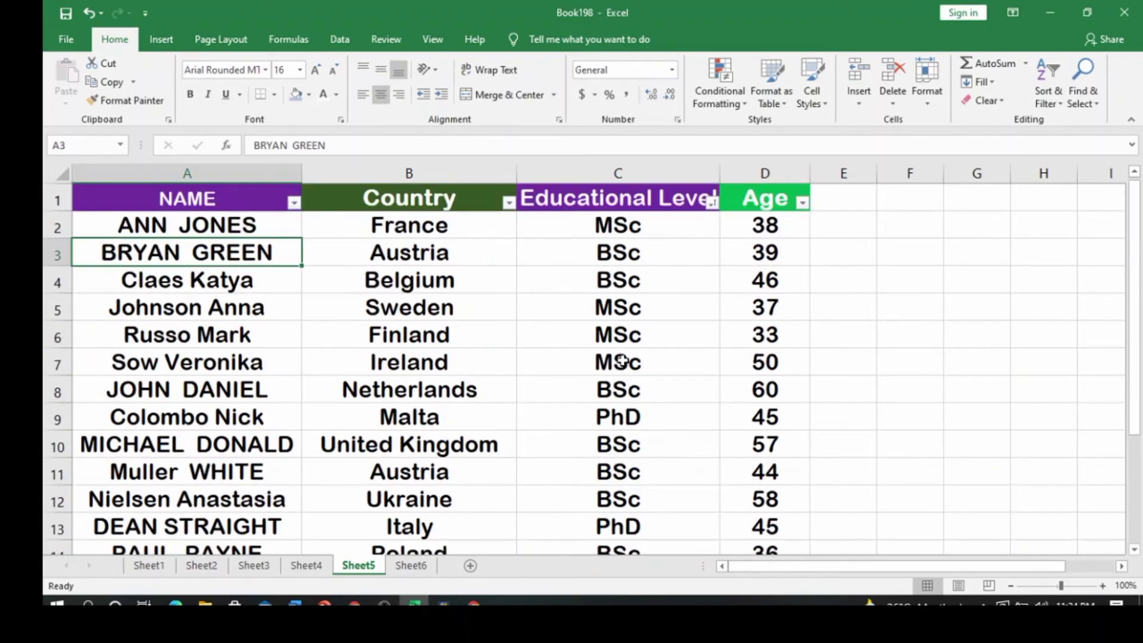
Step: Exclude BSc from the Educational Level filter once more
click(712, 203)
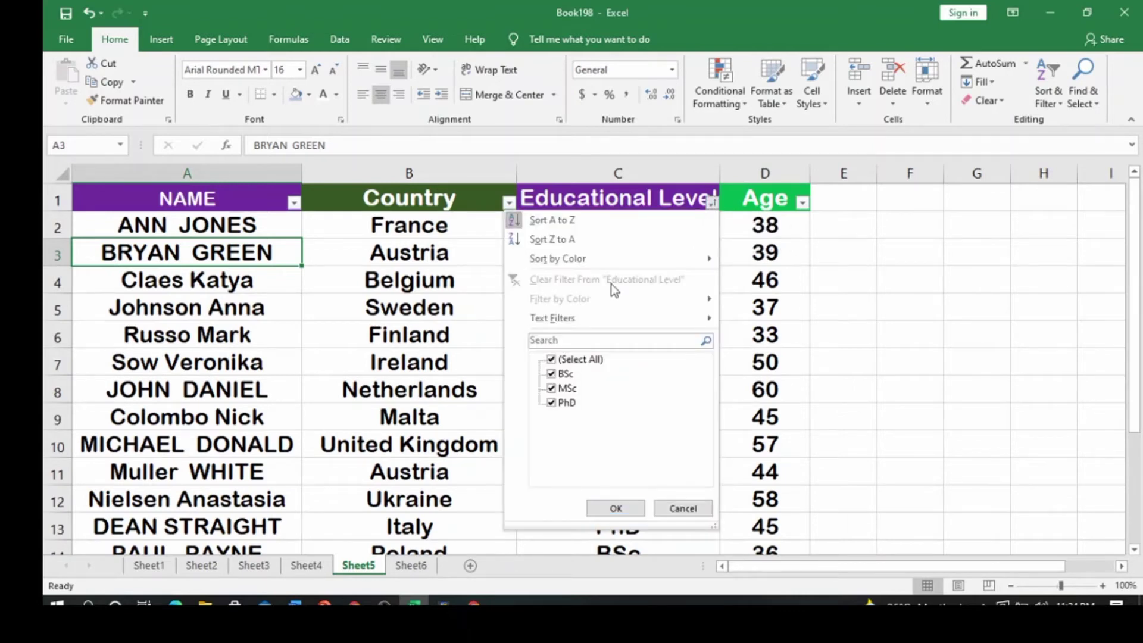
click(552, 374)
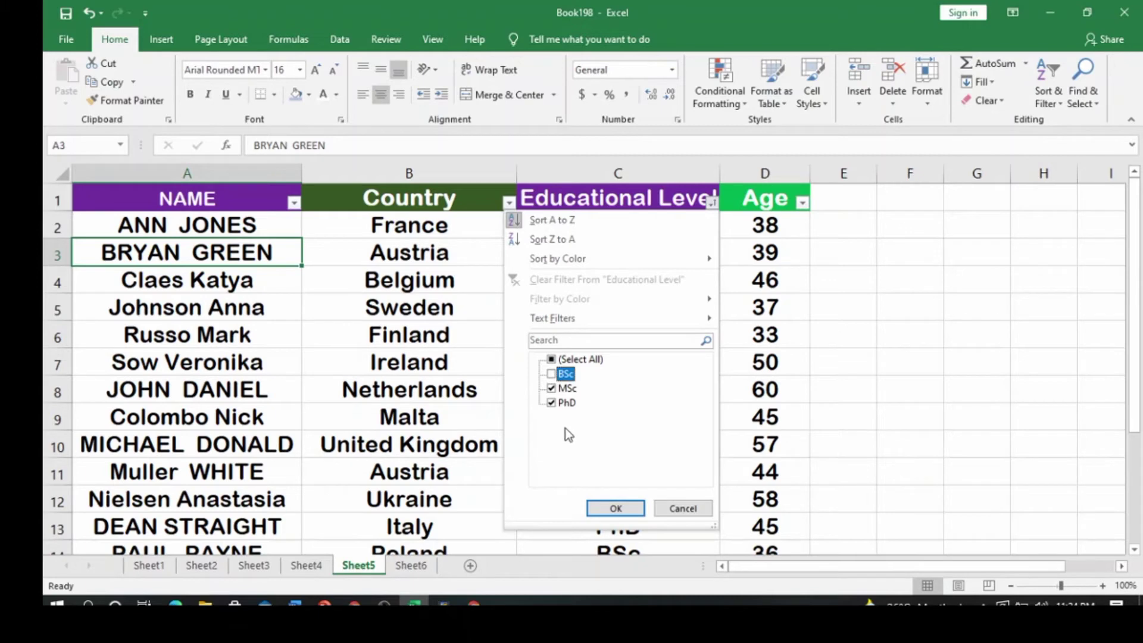
click(636, 511)
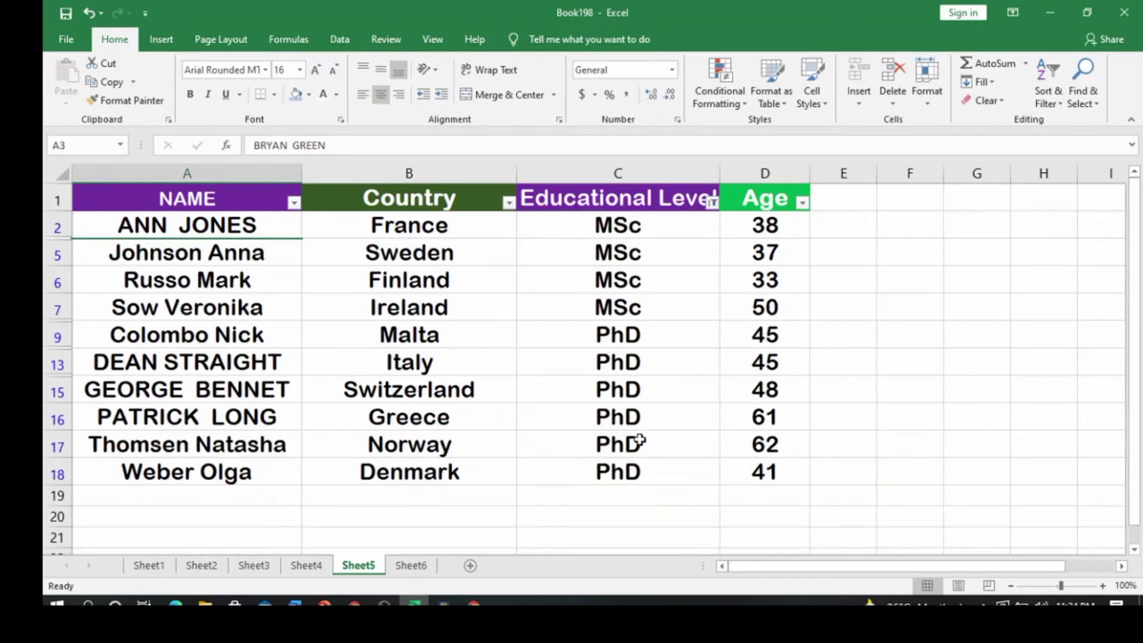
Step: Sort the filtered rows by Educational Level from A to Z, and again from Z to A
click(712, 202)
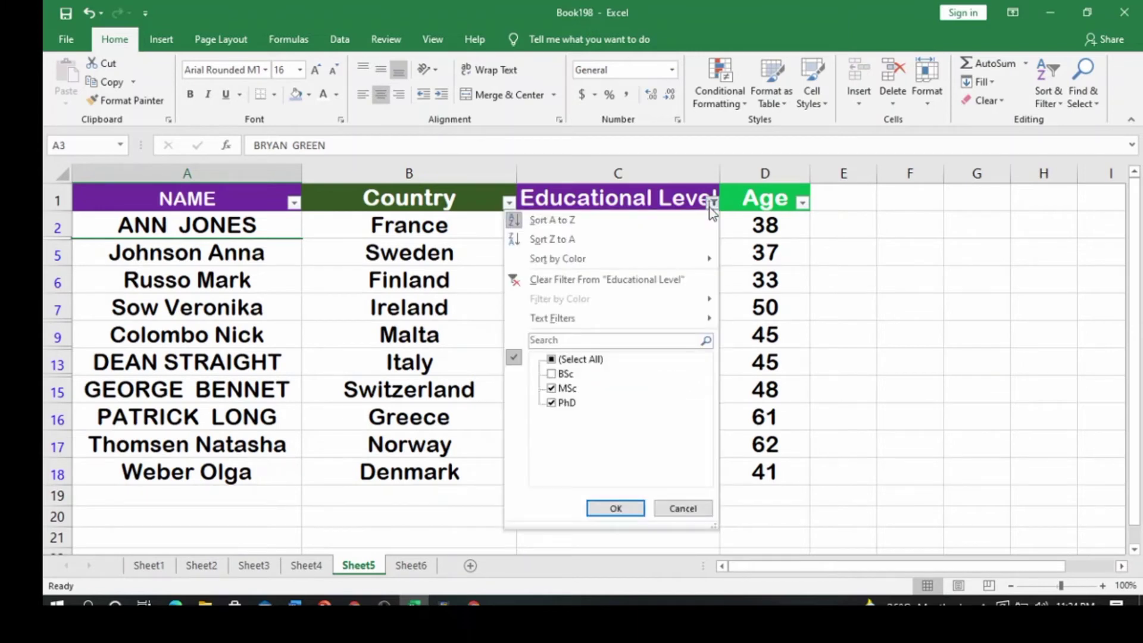
click(533, 227)
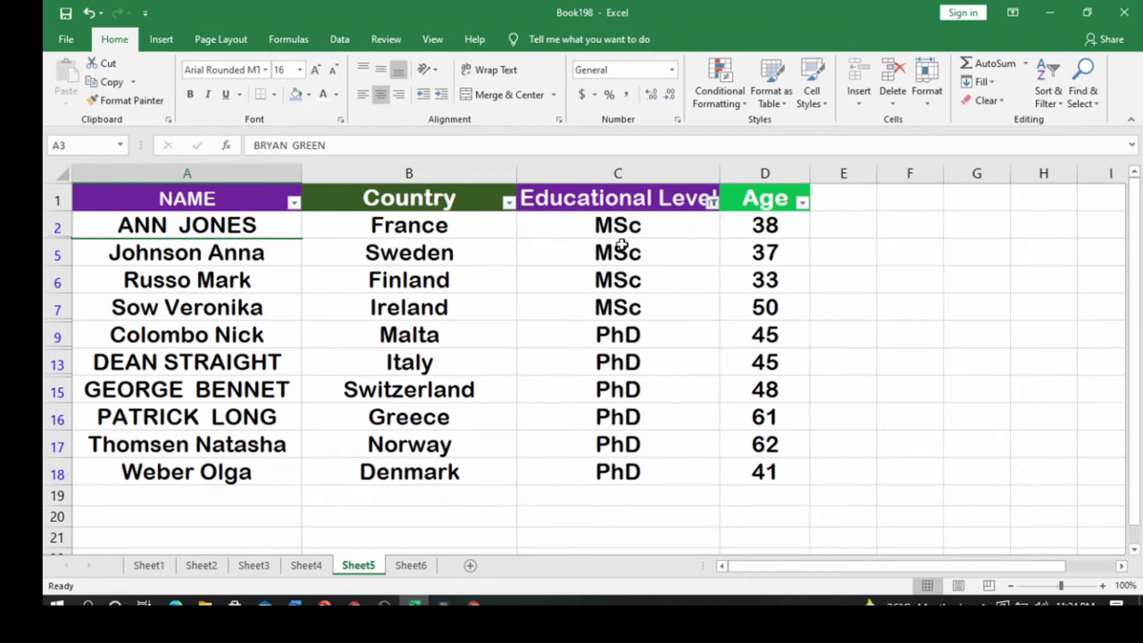
click(713, 204)
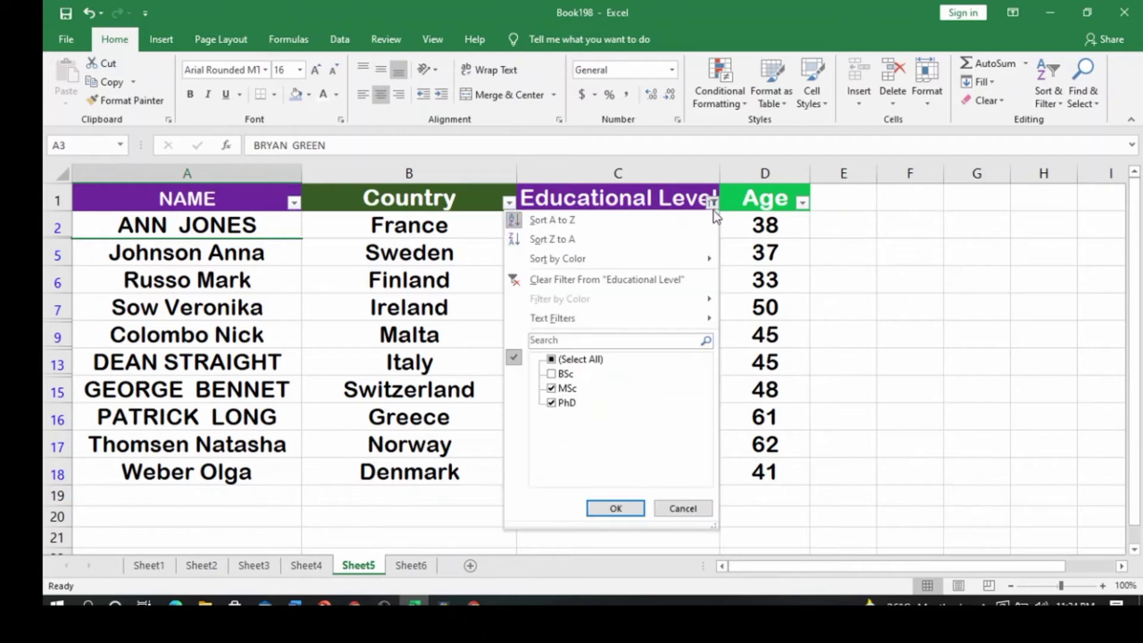
click(539, 243)
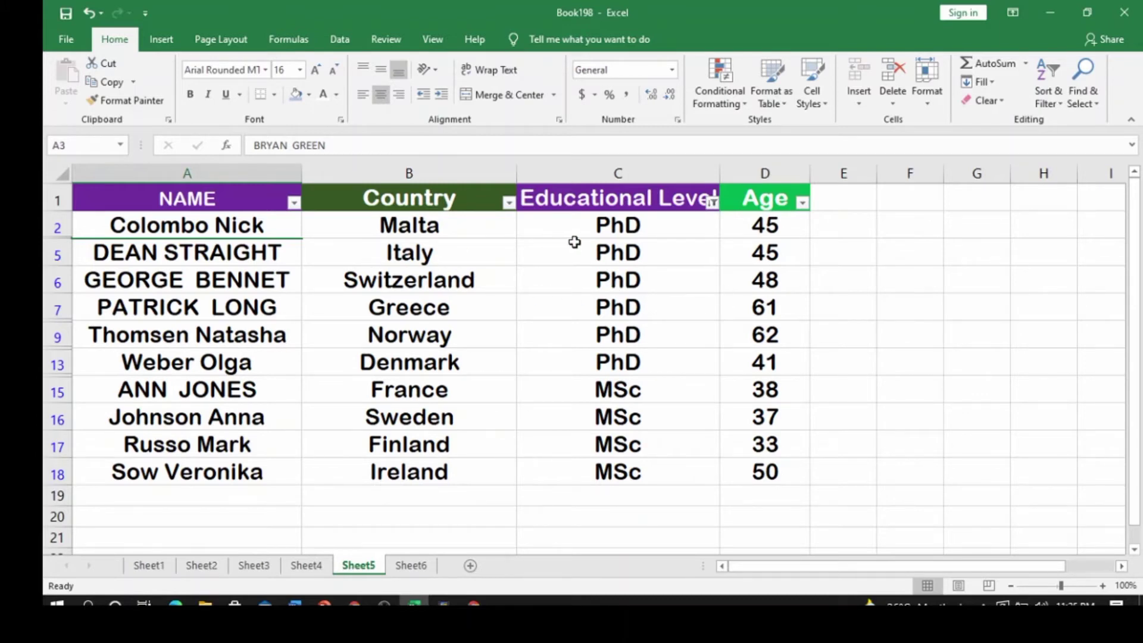
Step: Close the Age filter options without changes and undo the last Educational Level sorting and the BSc exclusion
click(803, 203)
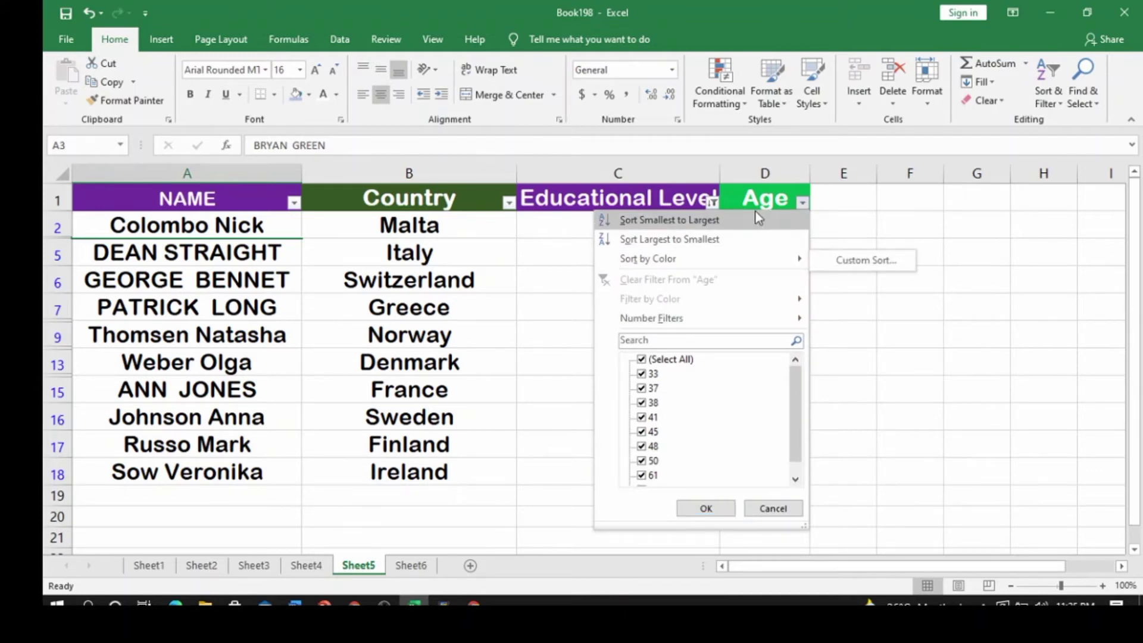
click(569, 263)
click(90, 12)
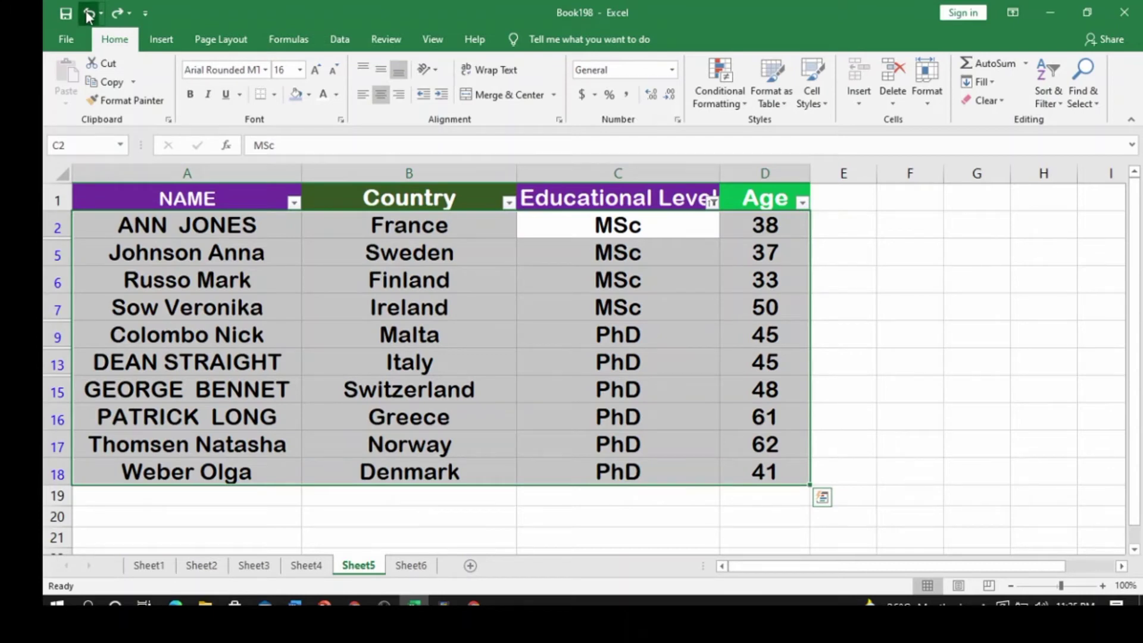
click(89, 13)
click(858, 244)
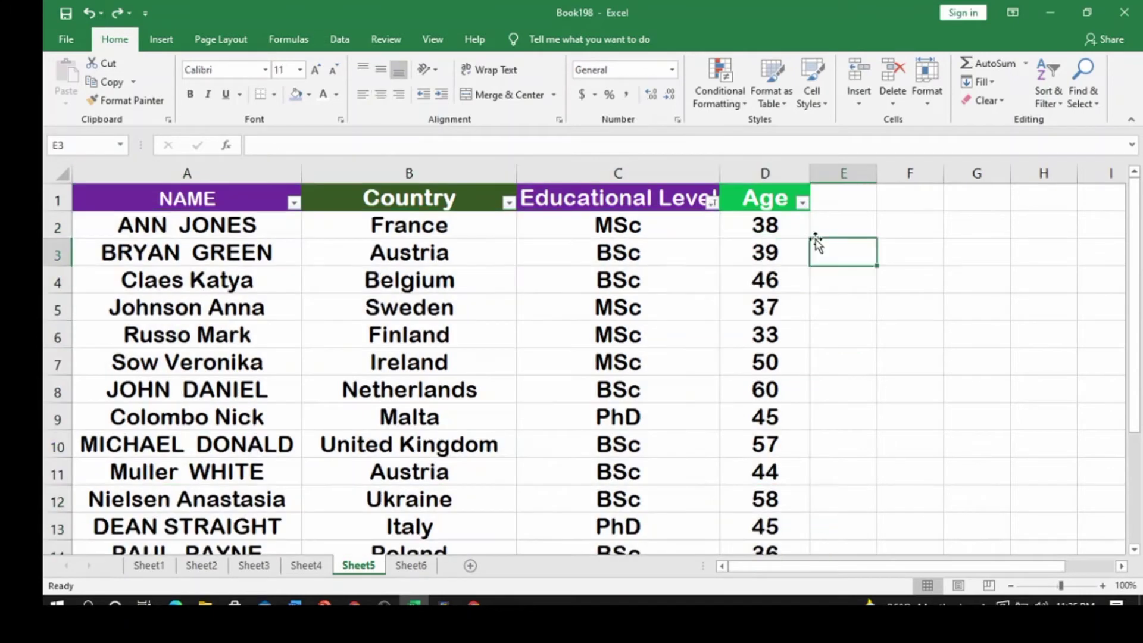
Step: Deselect the ages 33, 36, 37, 38 and 39 in the Age column's filter list
click(803, 204)
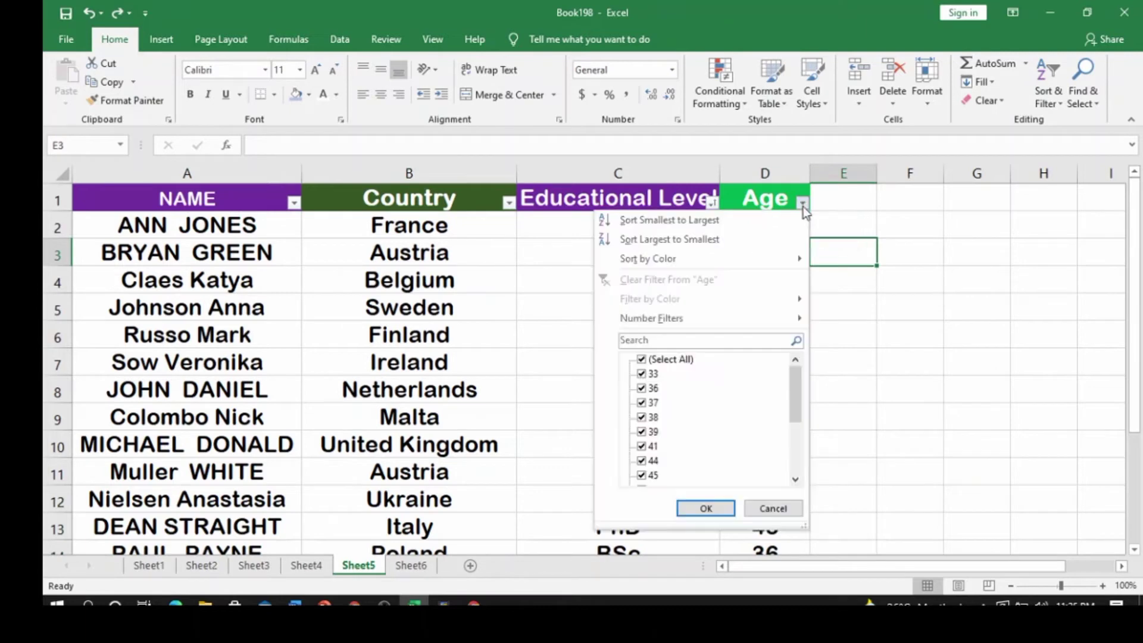
click(642, 430)
click(641, 417)
click(642, 402)
click(642, 388)
click(642, 374)
scroll(748, 407, down, 2)
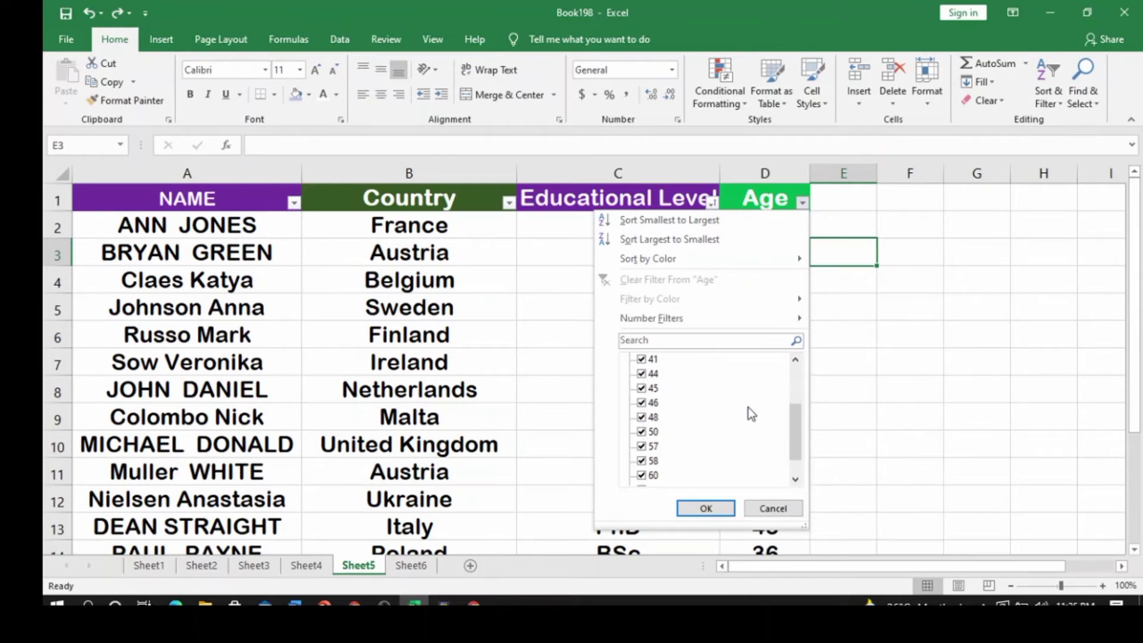
scroll(748, 406, up, 2)
Step: Apply a number filter to the Age column that shows only ages greater than or equal to 40
mouse_move(759, 321)
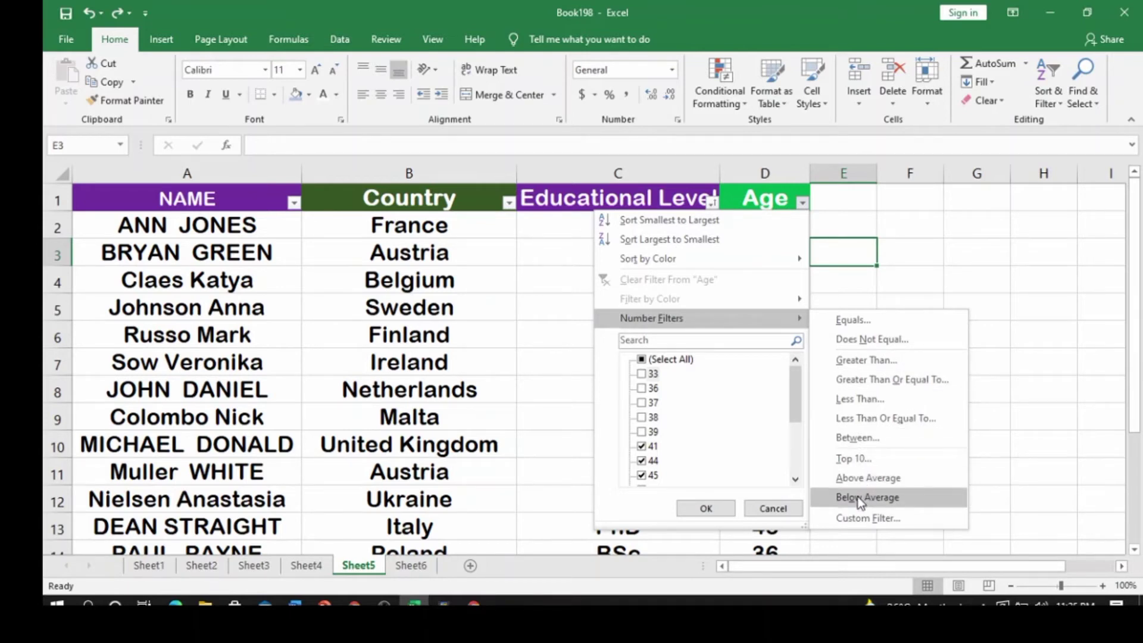
click(877, 380)
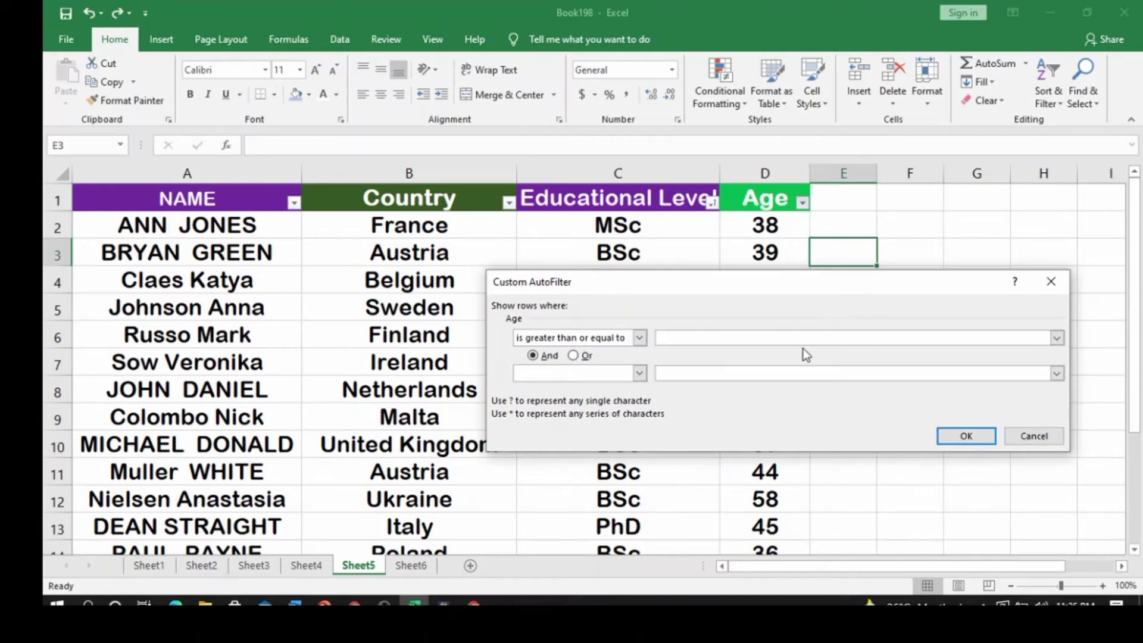
text(40)
click(970, 436)
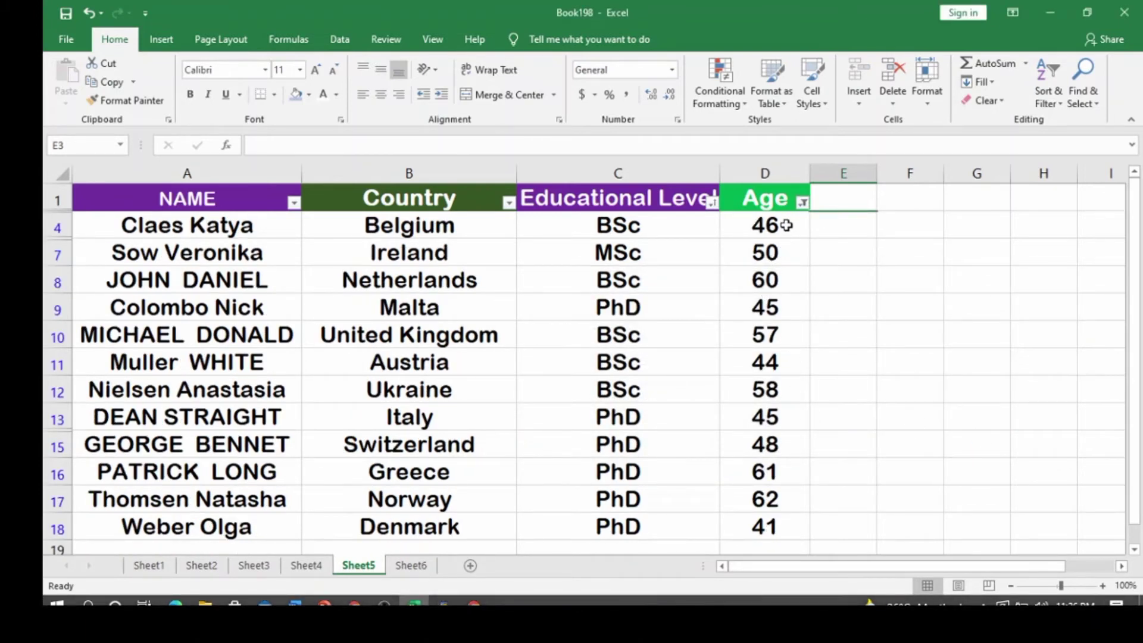
Step: Custom-sort the filtered table by Country on Cell Color, with No Cell Color on top
scroll(787, 225, down, 4)
scroll(786, 225, up, 2)
scroll(786, 225, up, 2)
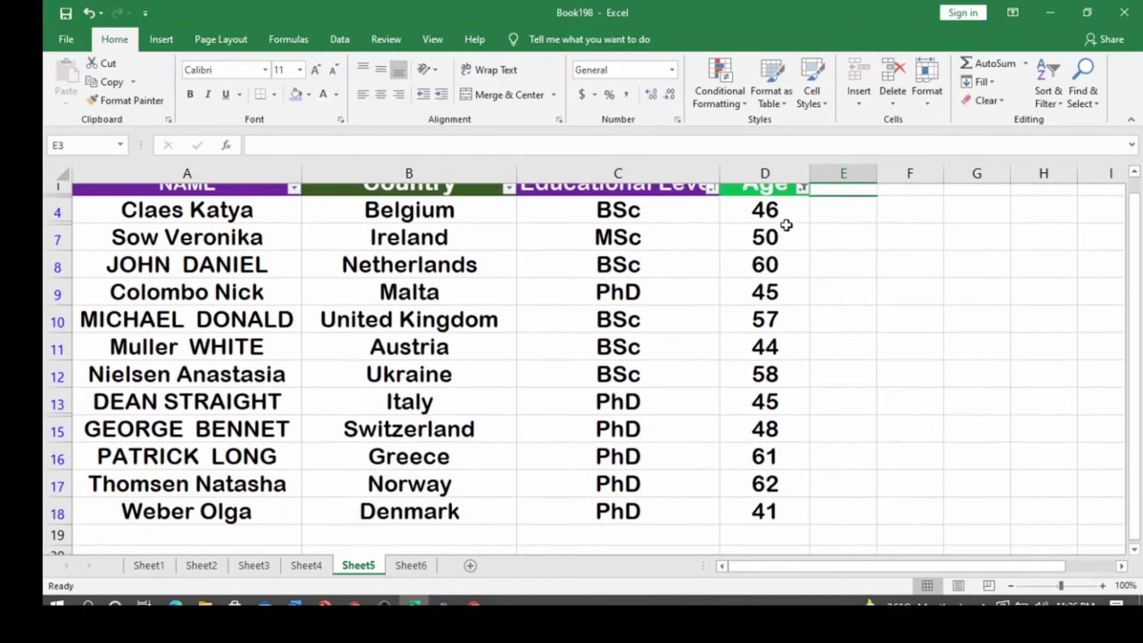
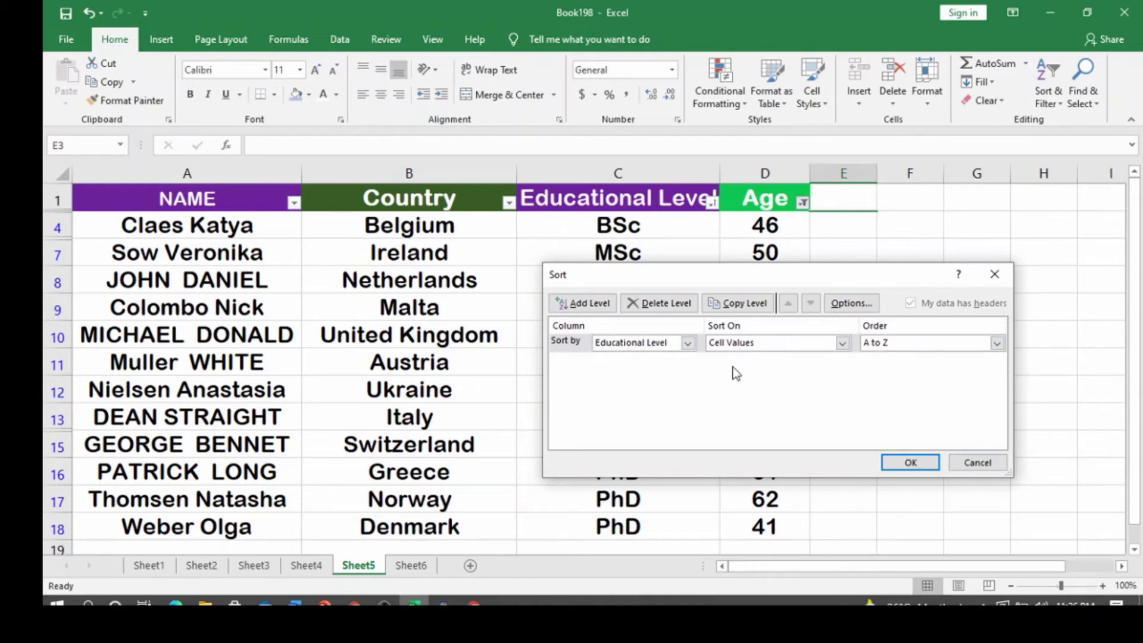
click(687, 342)
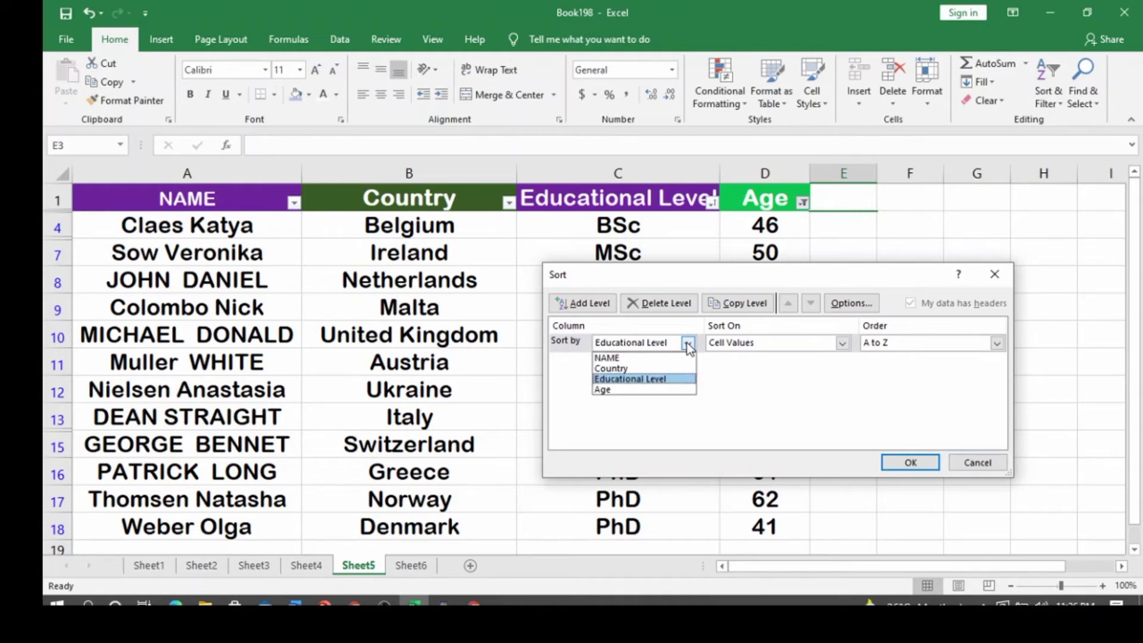
click(615, 368)
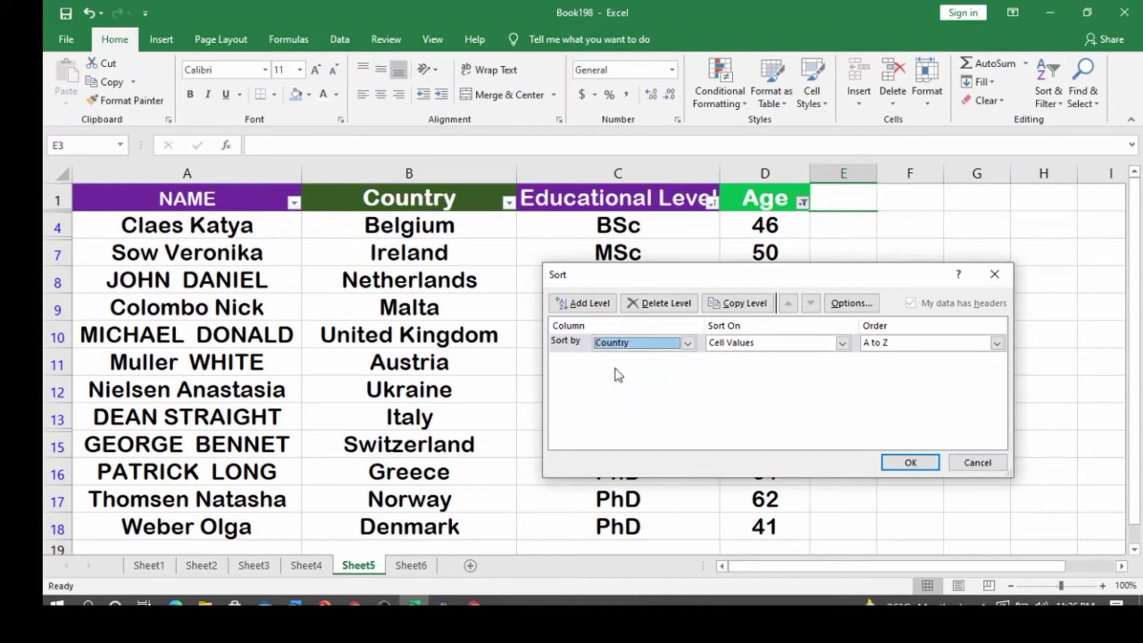
click(846, 343)
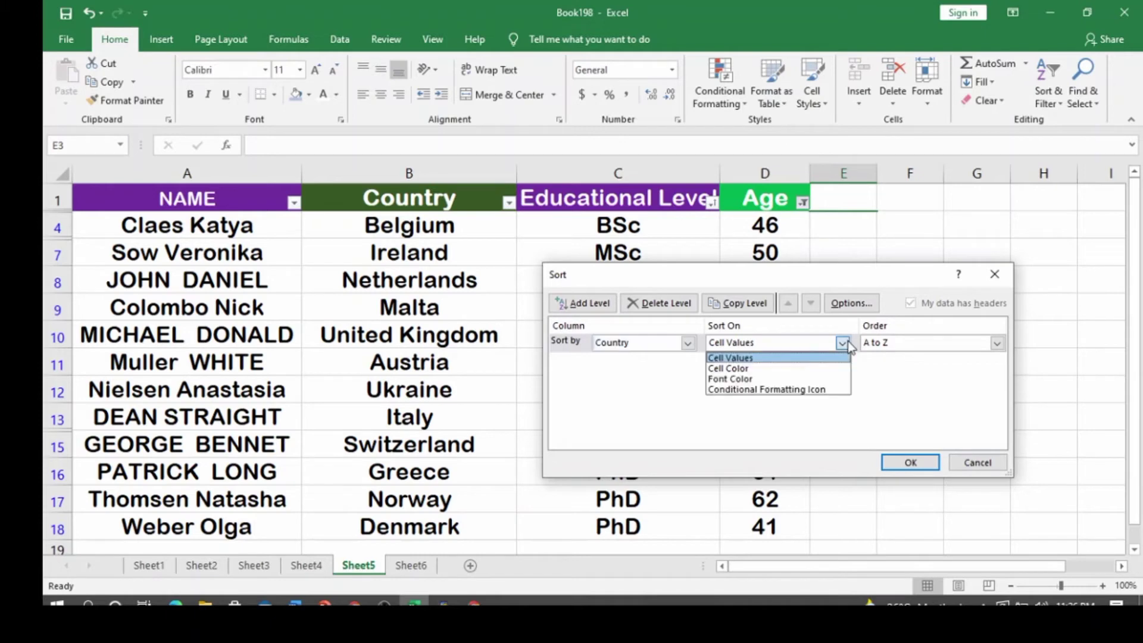
click(781, 381)
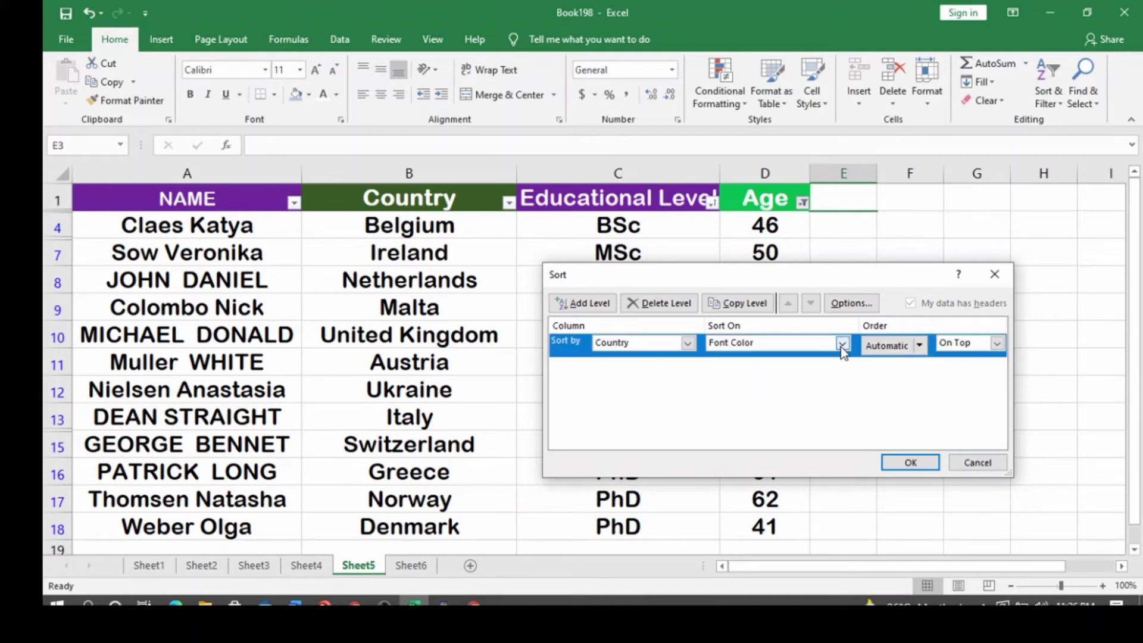
click(842, 344)
click(765, 369)
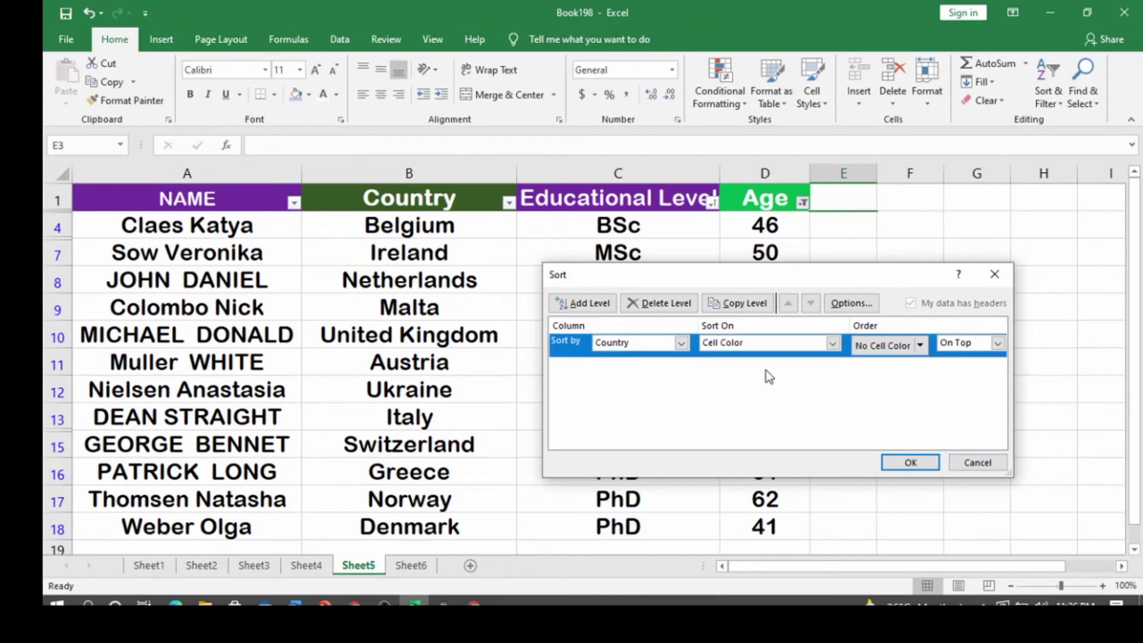
click(920, 346)
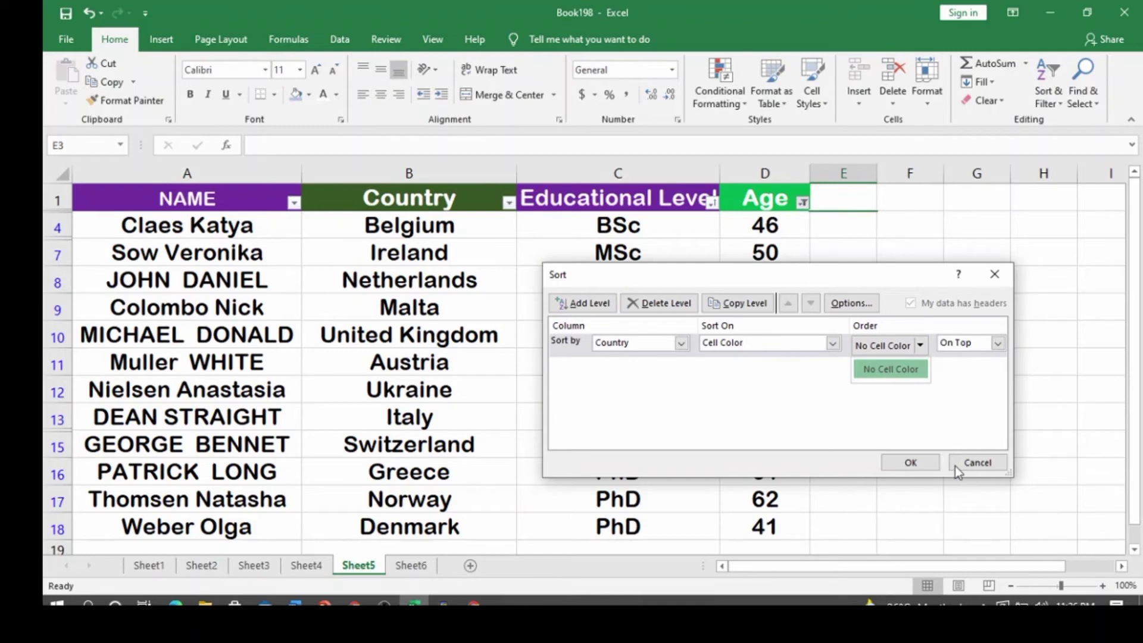
click(927, 466)
click(887, 463)
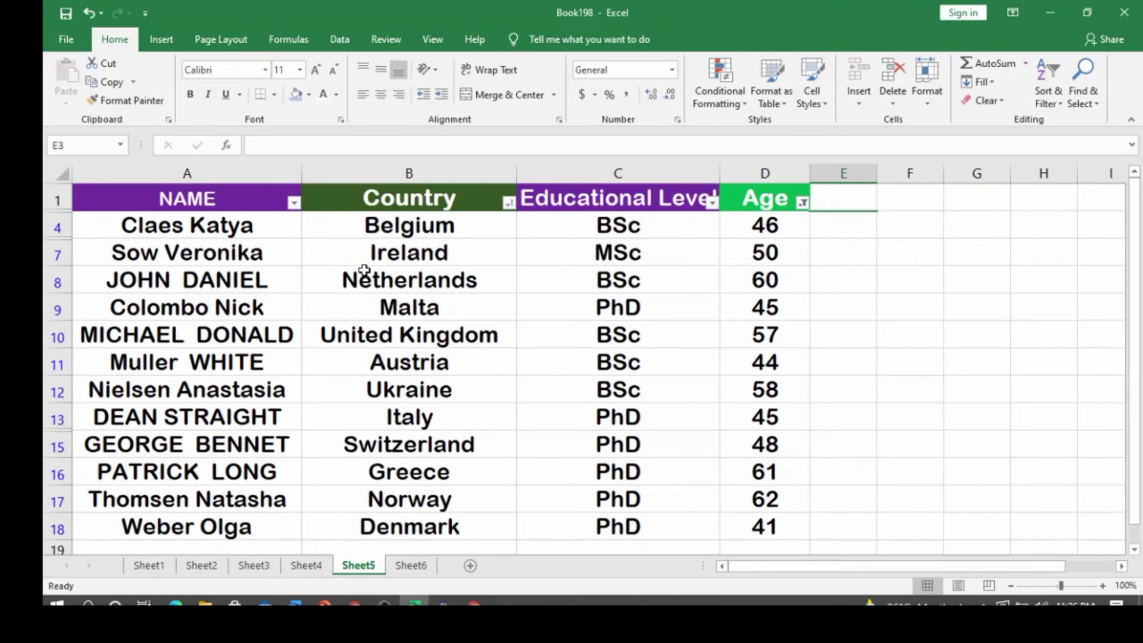
drag(347, 232, 370, 362)
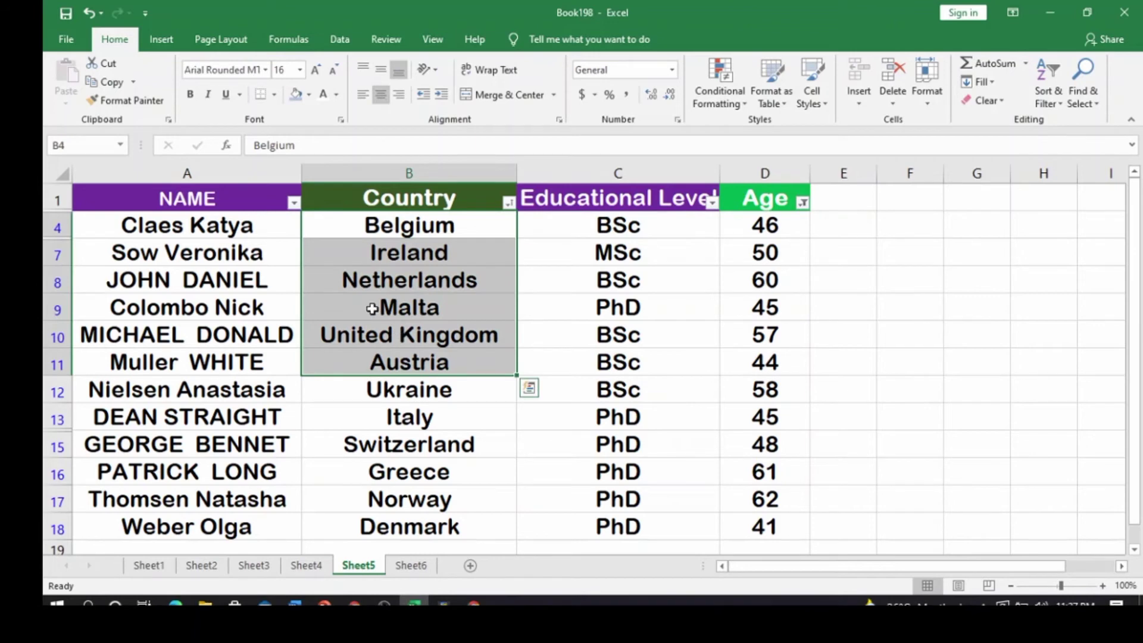
click(309, 94)
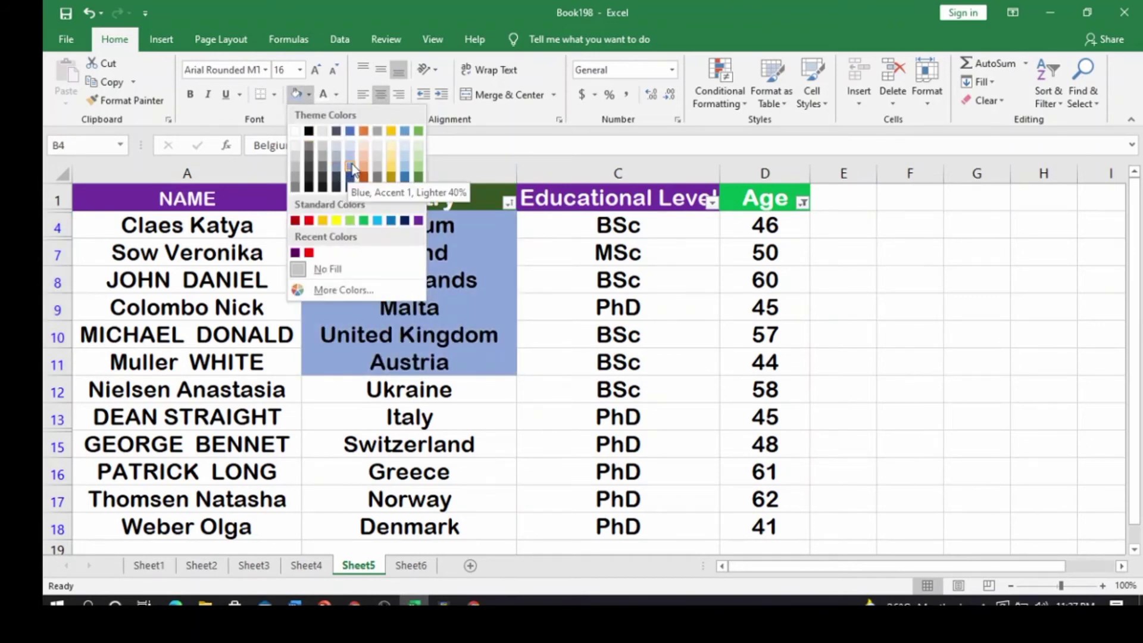
click(365, 283)
Step: Fill the Netherlands and Switzerland cells in the Country column with light blue
click(366, 282)
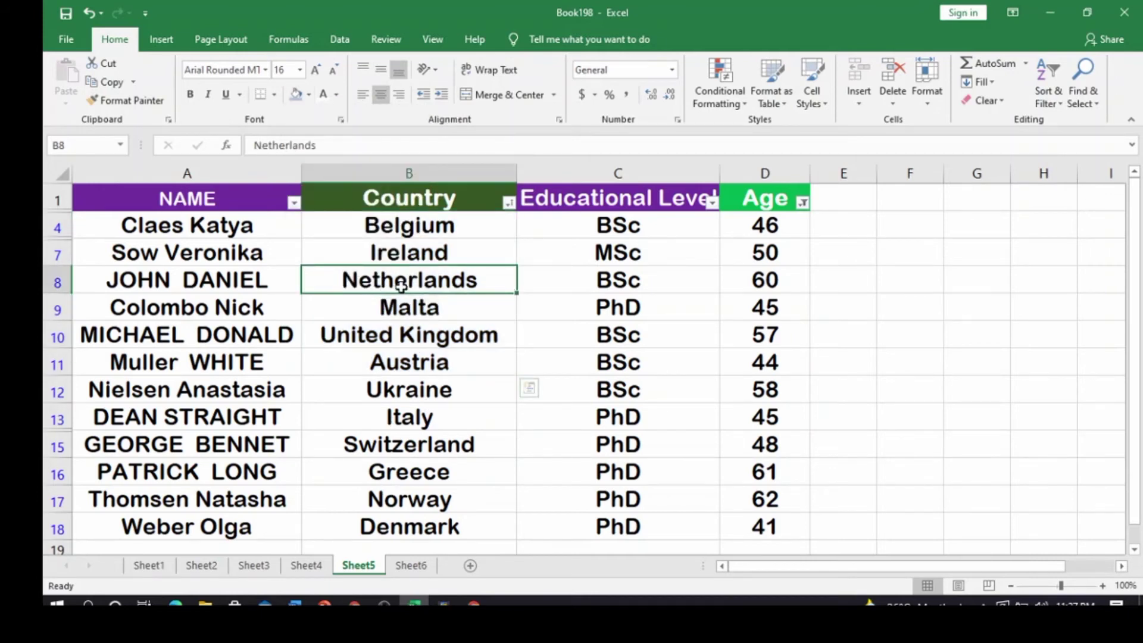
click(295, 95)
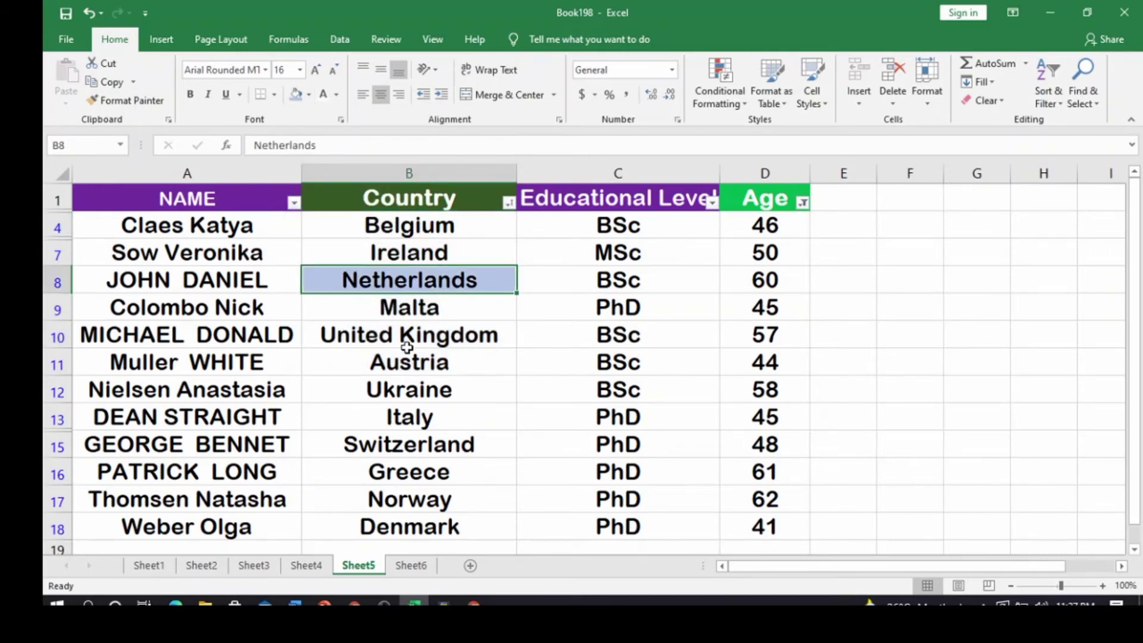
click(414, 436)
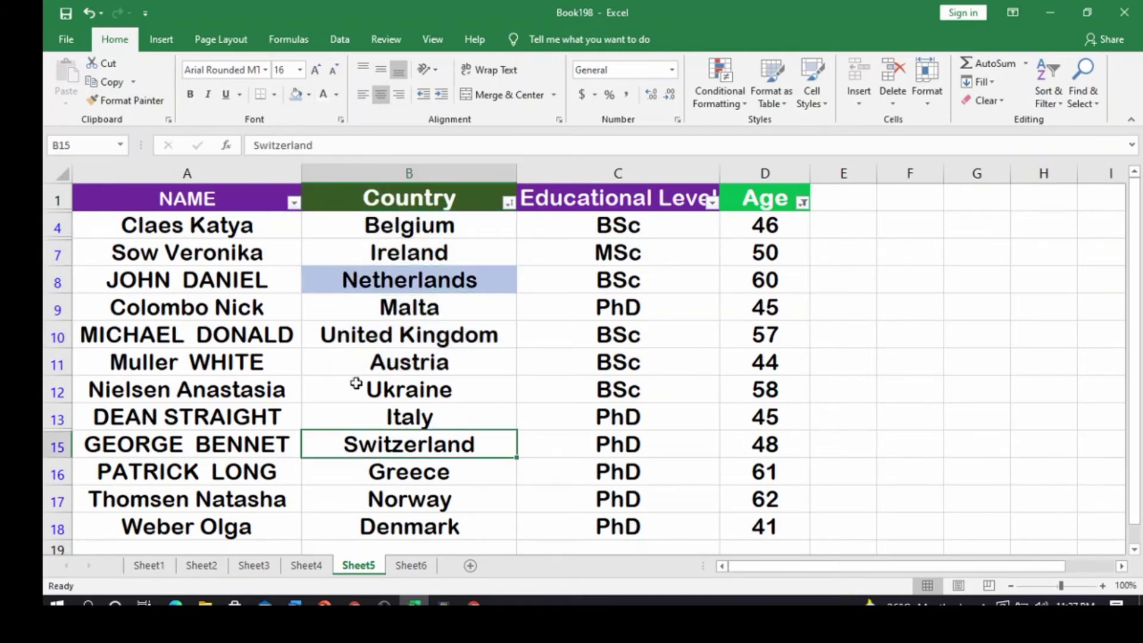
click(292, 96)
click(566, 359)
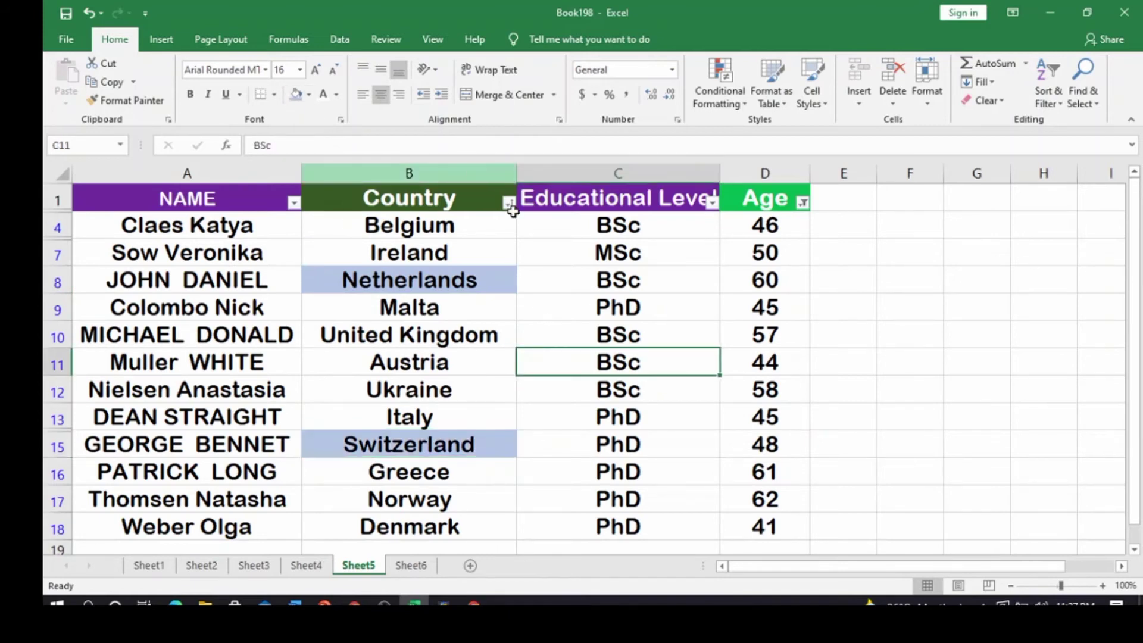
Step: Filter the Country column by the light blue cell color and undo that filter
click(508, 204)
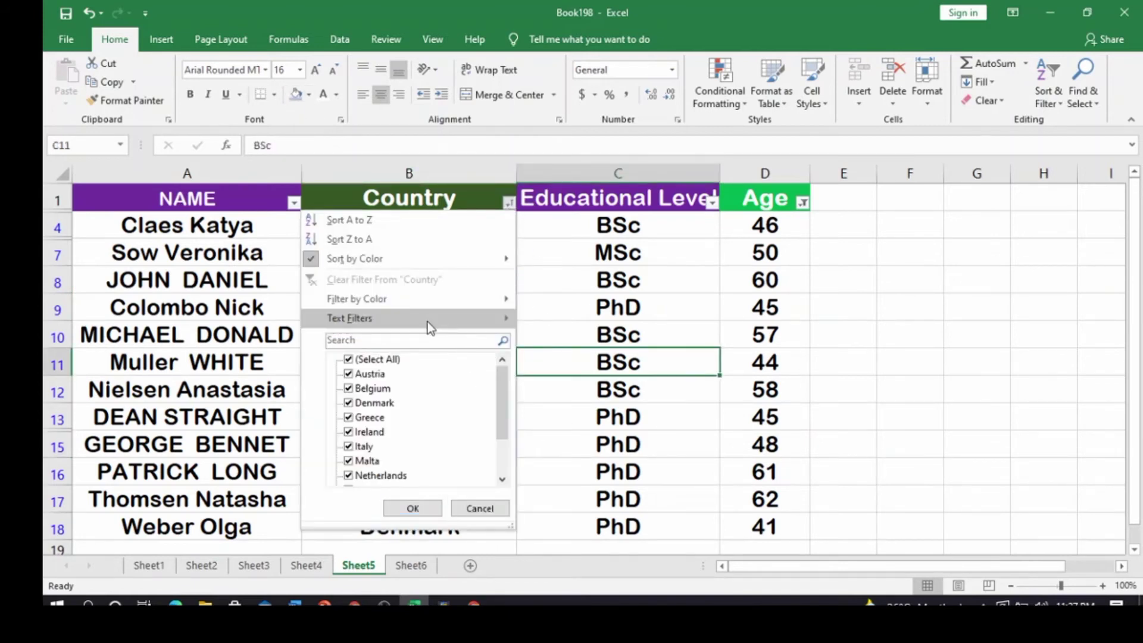
mouse_move(424, 301)
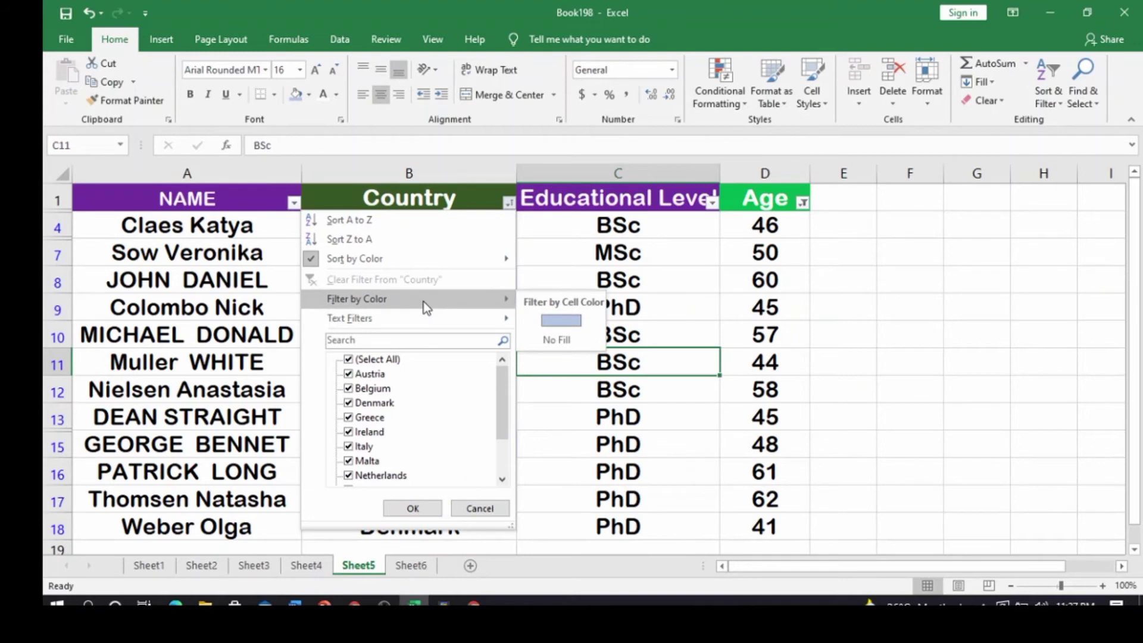
click(571, 321)
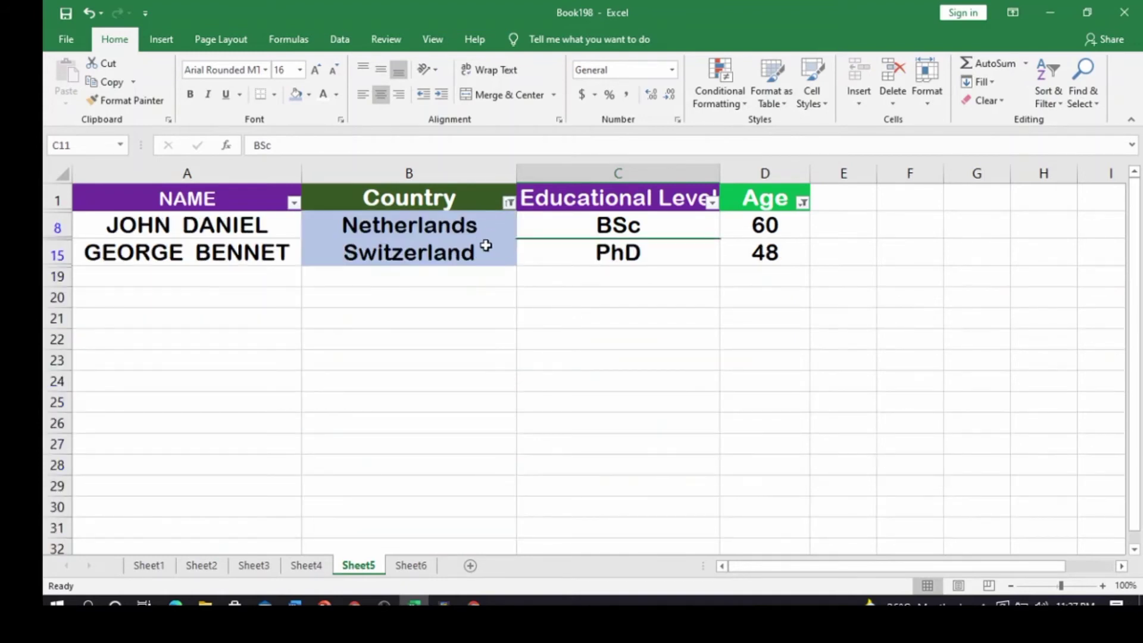
click(90, 14)
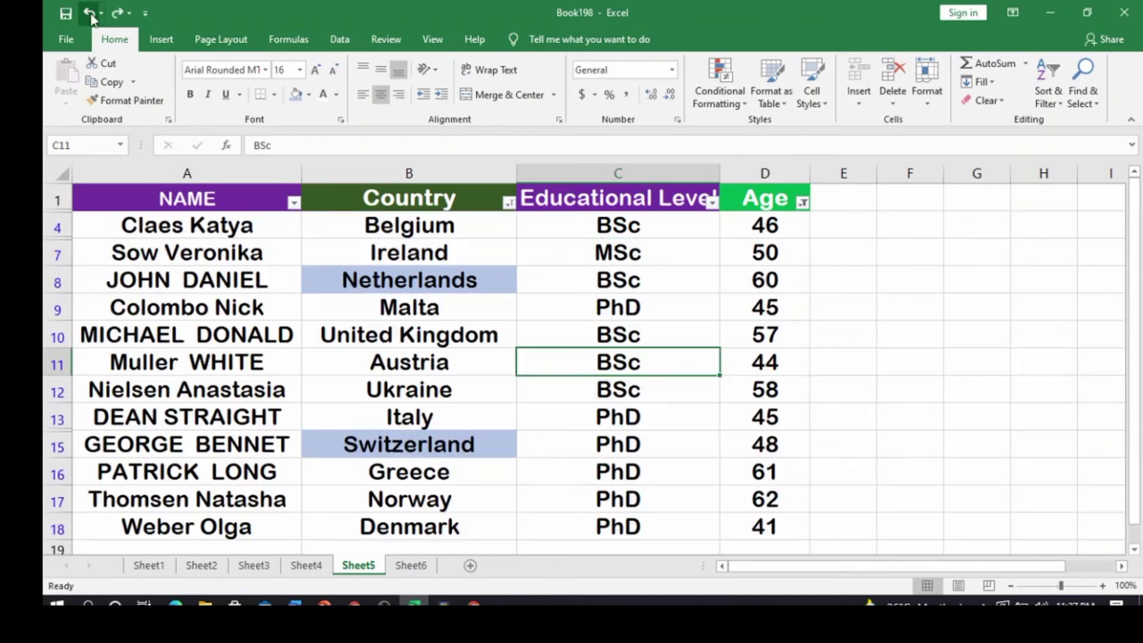
Step: Fill the Austria cell with dark blue-gray and the Denmark cell with the darkest blue-gray theme shade
click(431, 369)
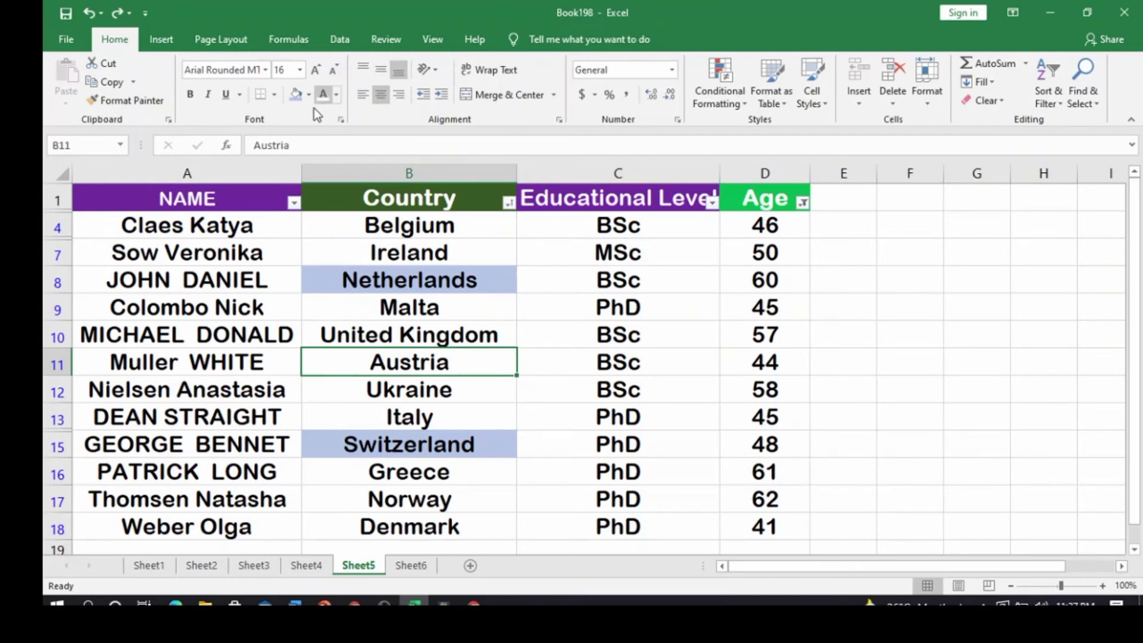
click(309, 95)
click(337, 172)
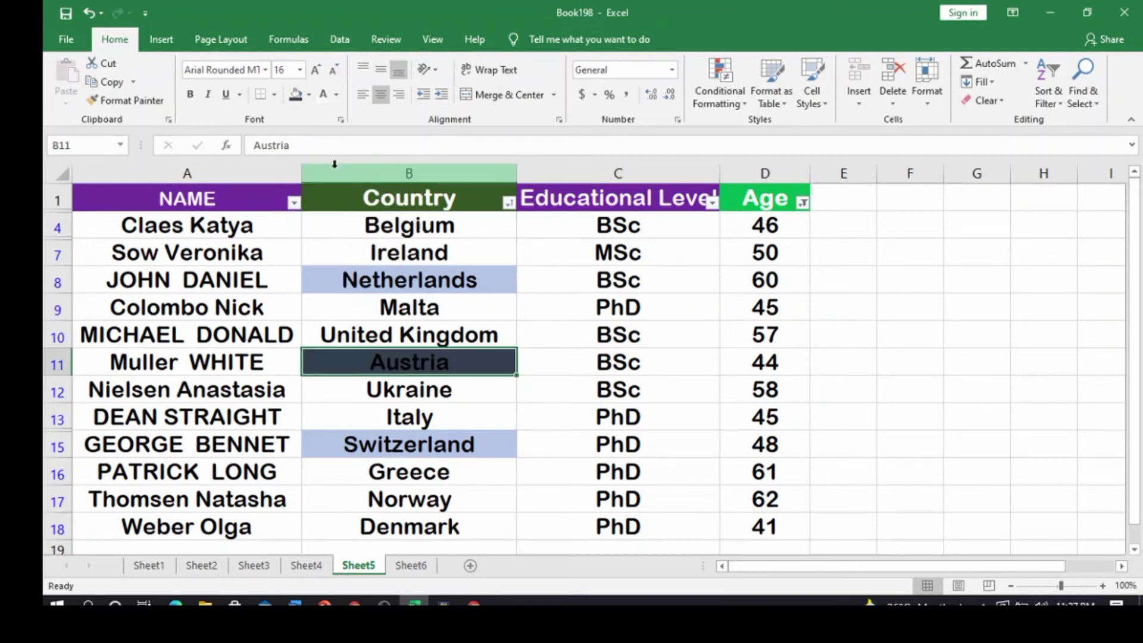
click(407, 522)
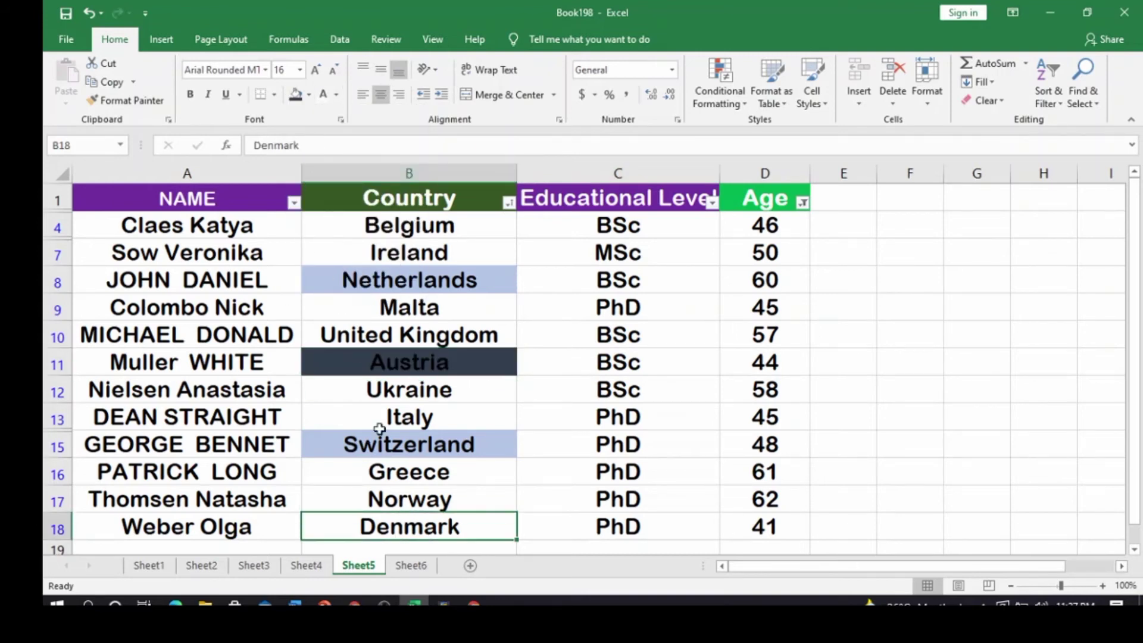
click(309, 95)
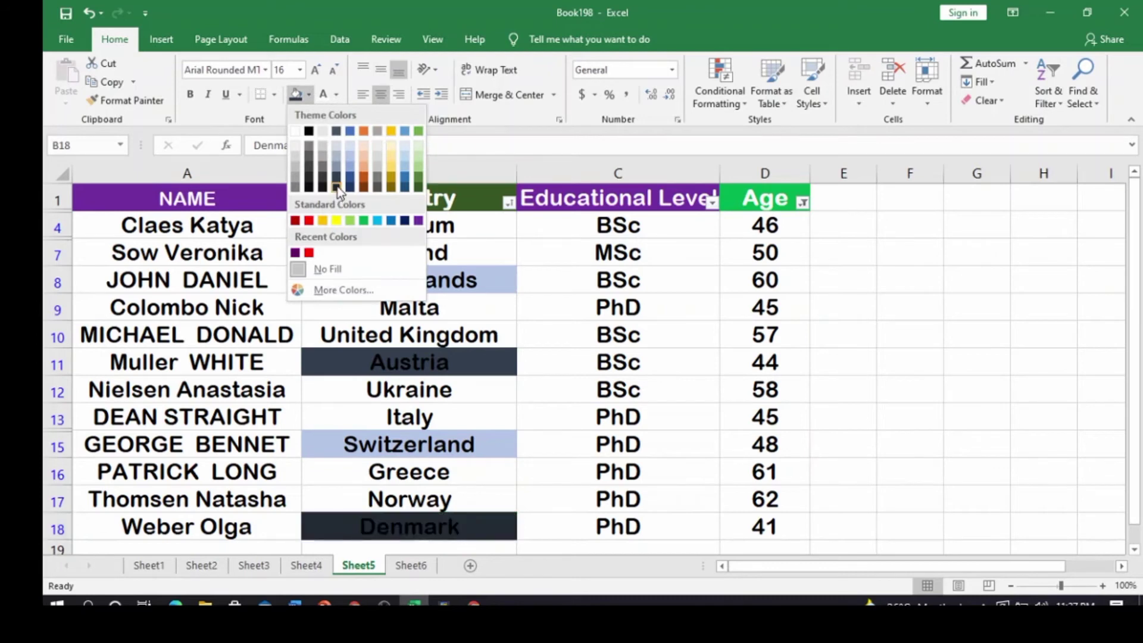
click(338, 189)
Step: Fill the Belgium cell in the Country column with dark orange
scroll(464, 423, down, 1)
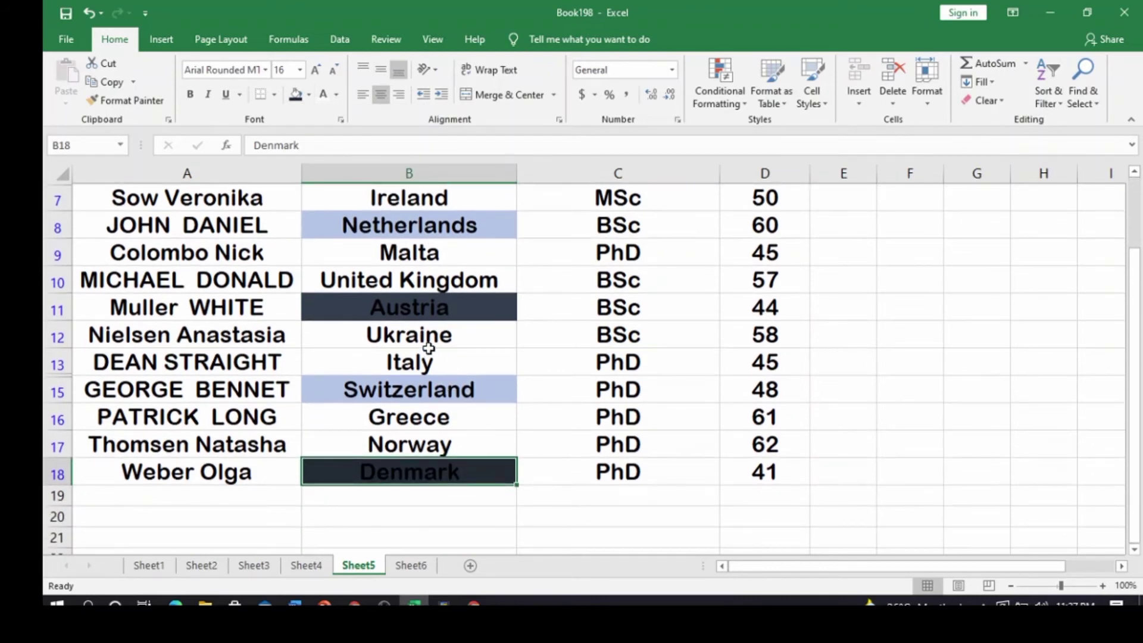
scroll(428, 348, up, 1)
click(420, 226)
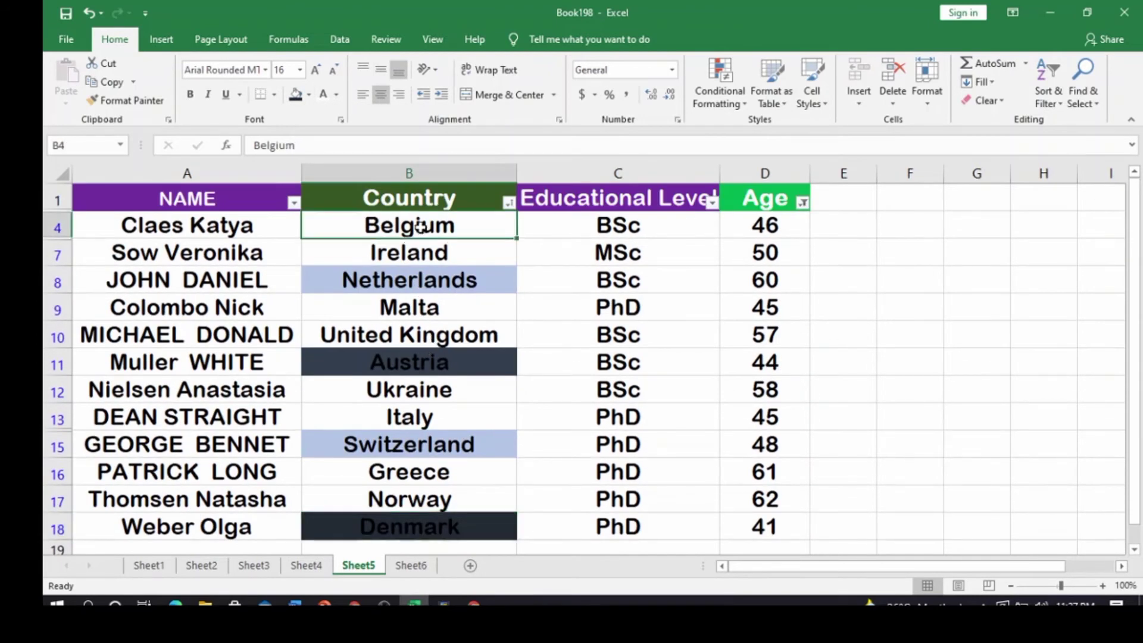
click(310, 99)
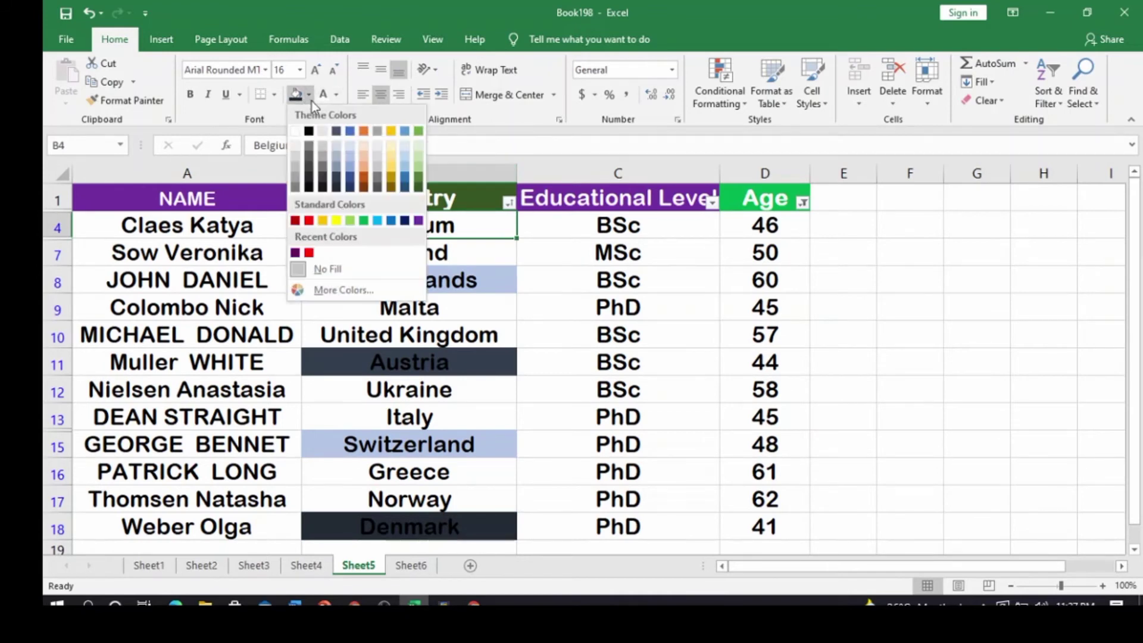
click(365, 180)
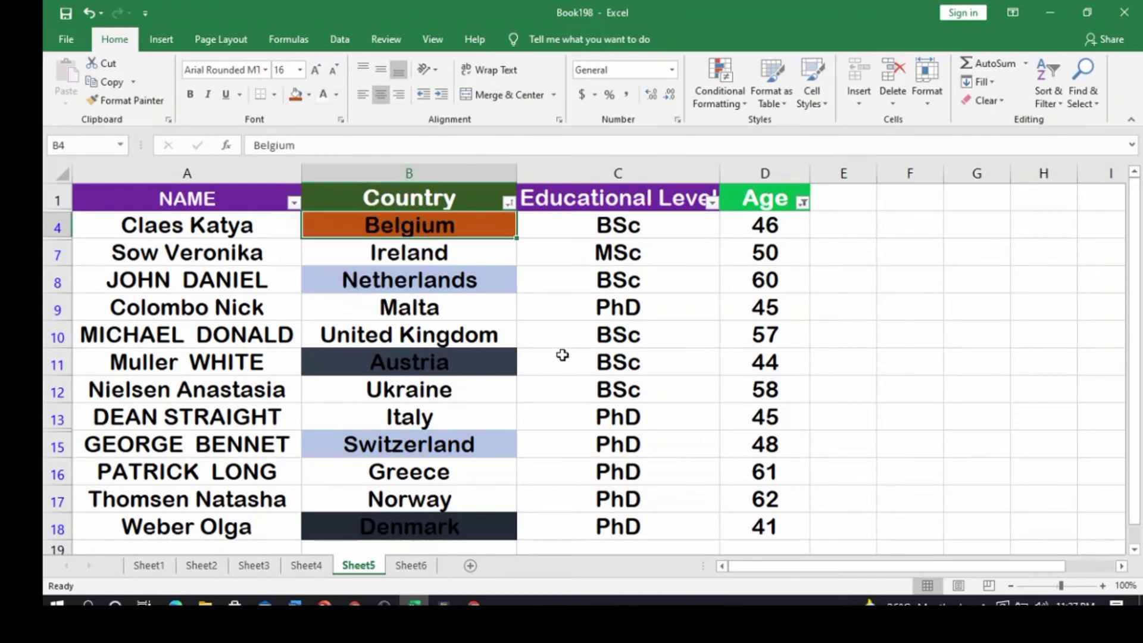
click(527, 332)
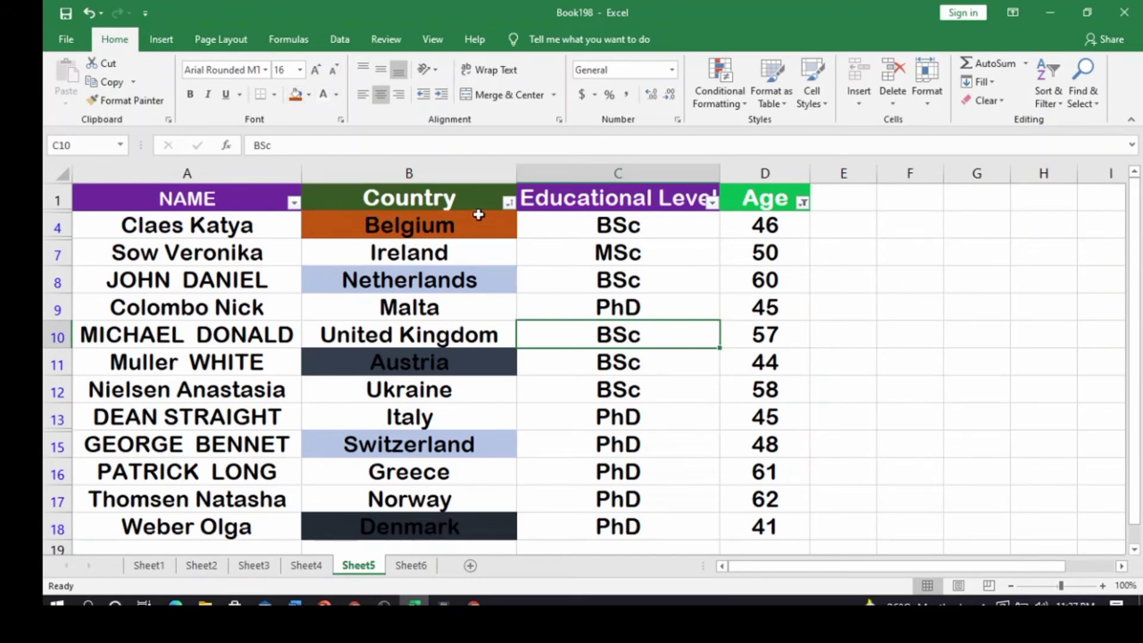
Step: Filter the Country column to show only rows with the dark orange cell color
click(508, 203)
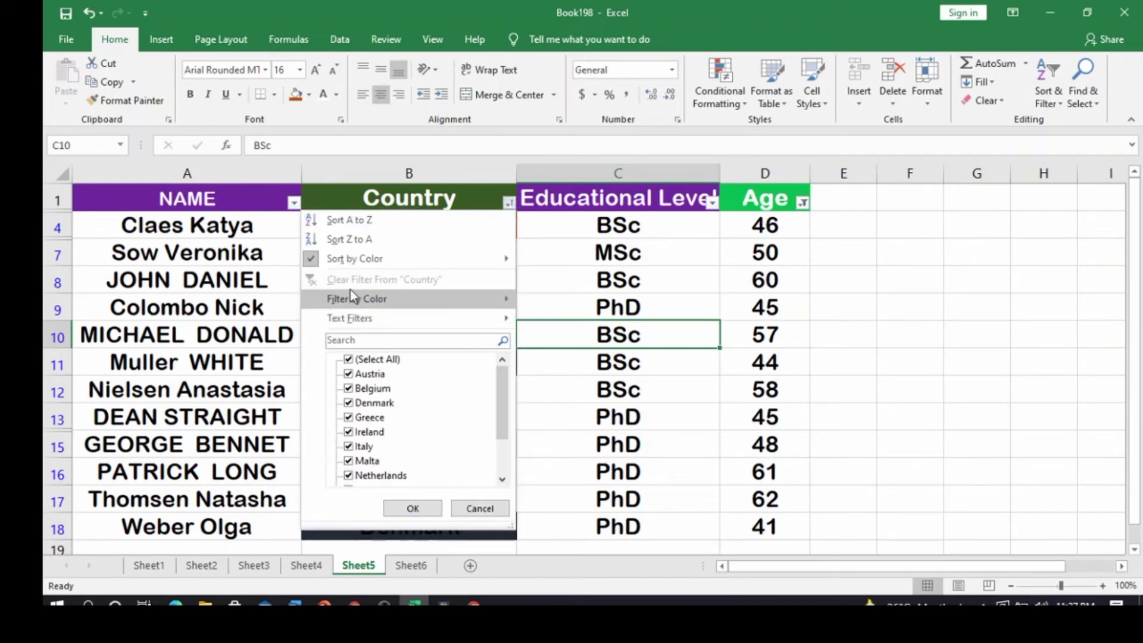
mouse_move(370, 301)
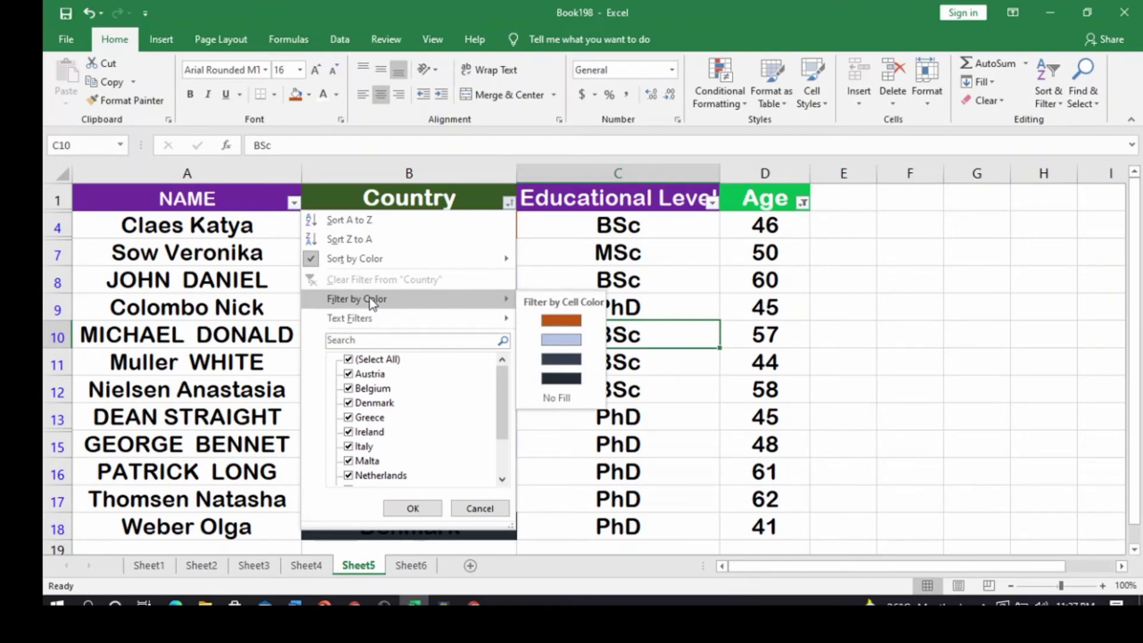
click(561, 322)
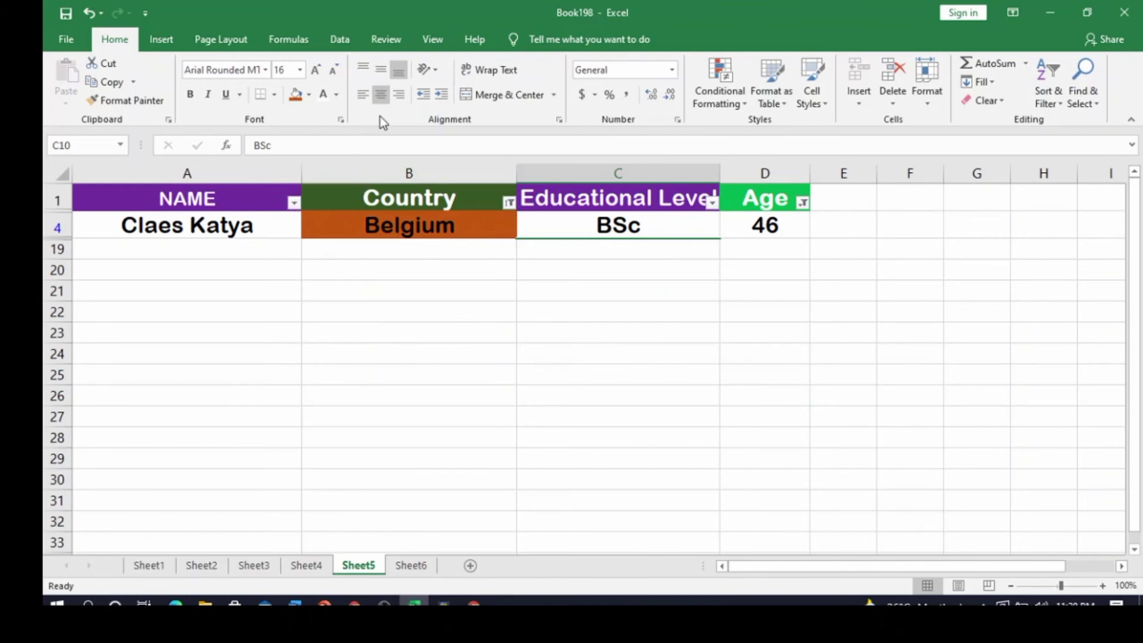
Step: Check the NAME column's filter options without changing them and undo the Country color filter
click(294, 203)
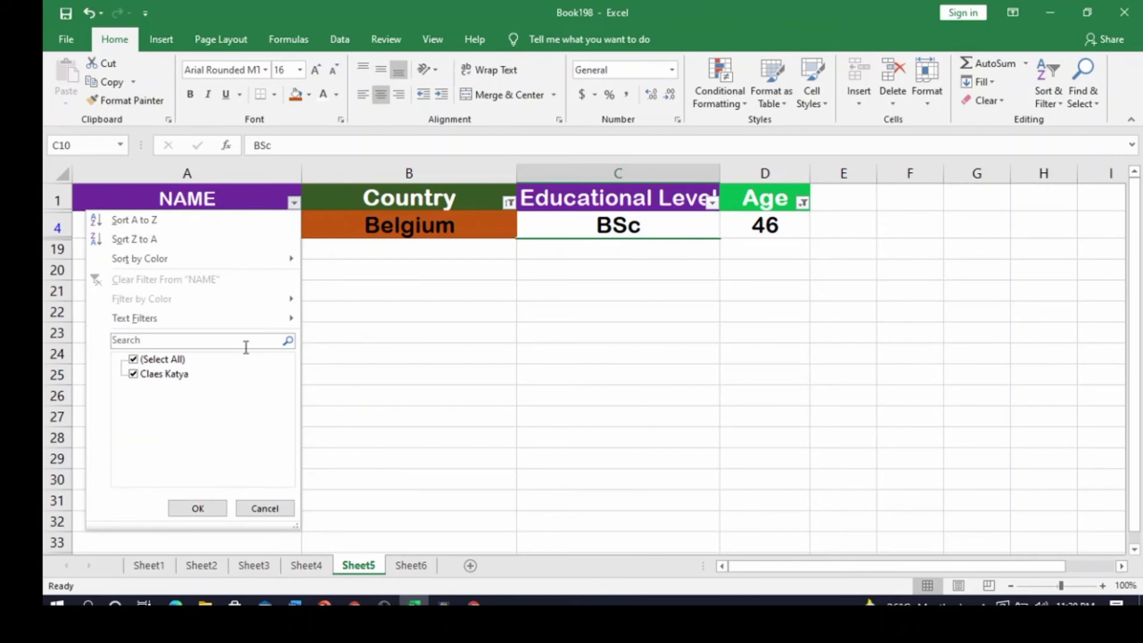
click(620, 324)
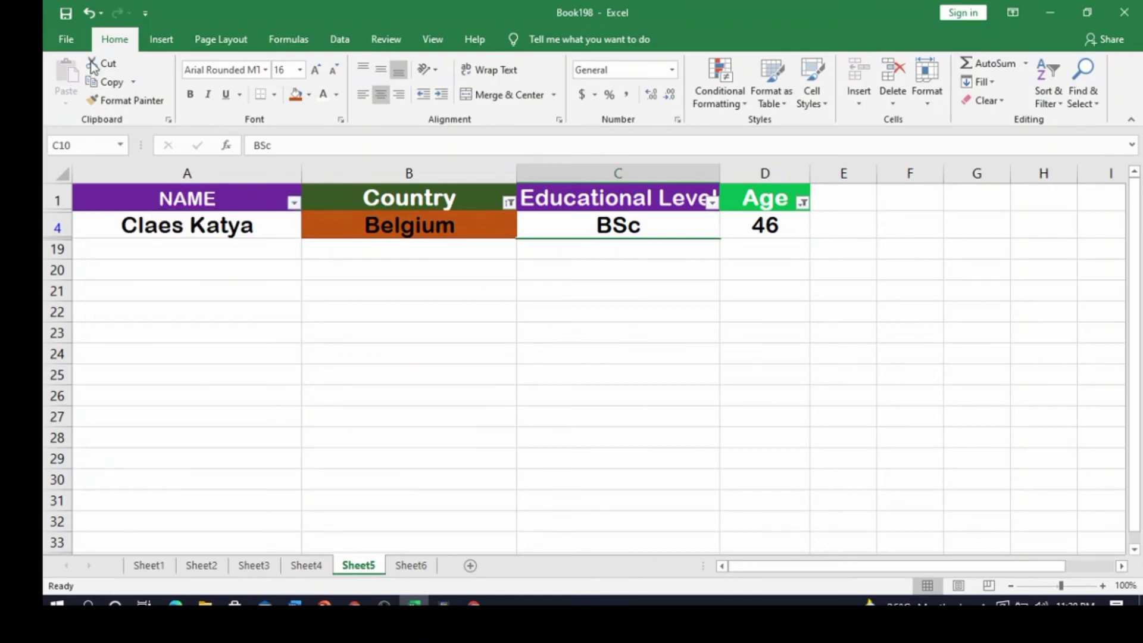
click(87, 12)
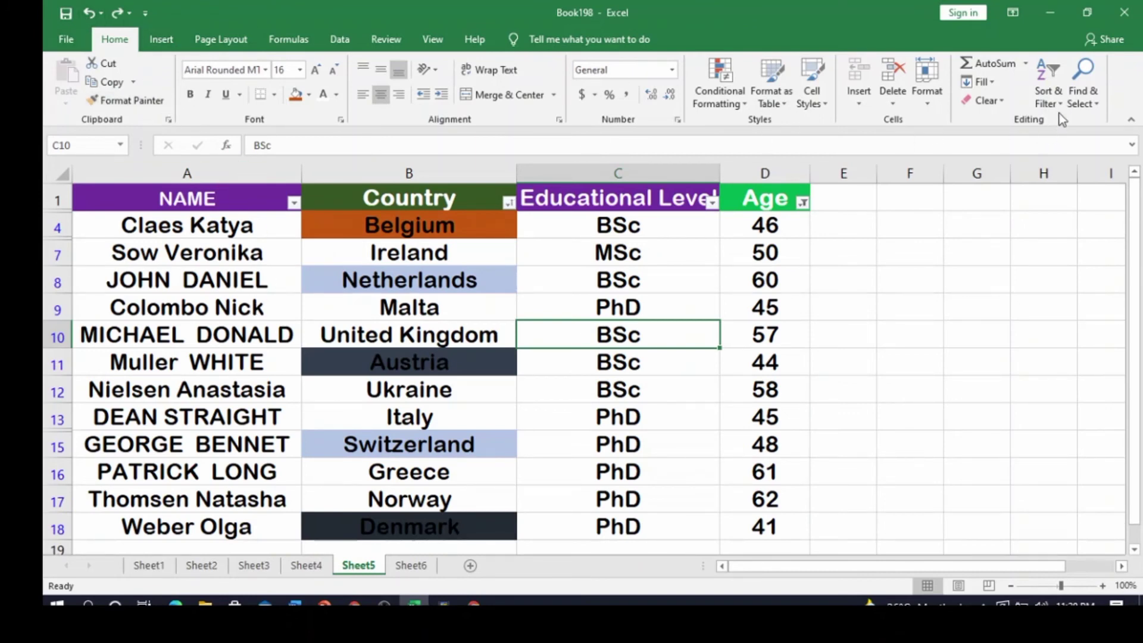
Step: Bring up the data sorting and filtering commands
click(342, 40)
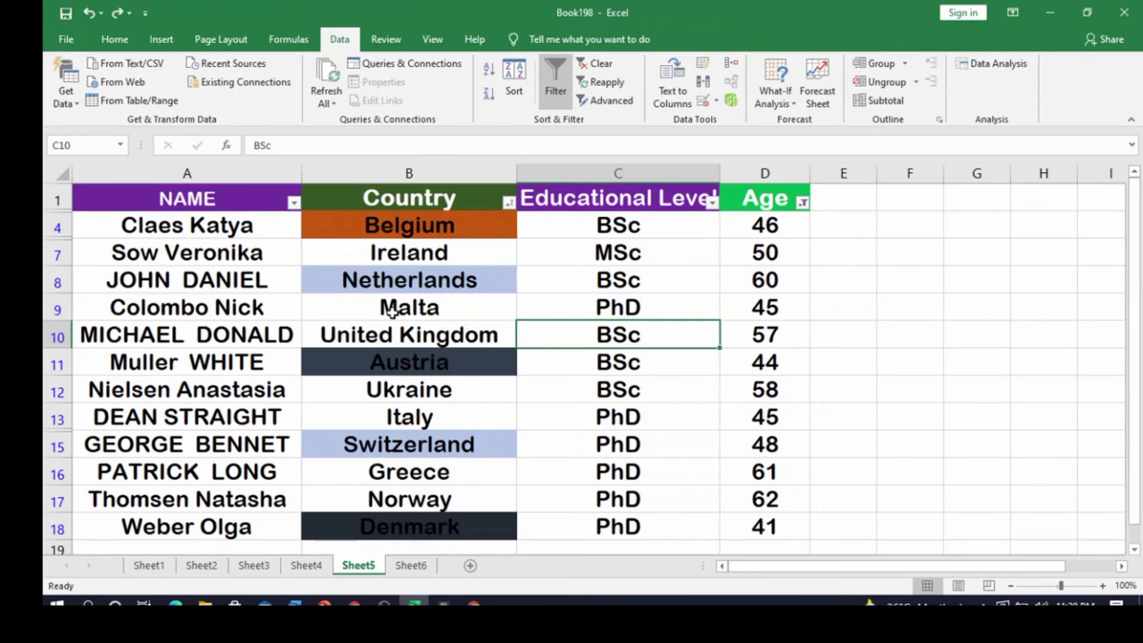
Step: Clear the contents of the dark-filled Austria cell in the Country column and undo the deletion
right_click(371, 361)
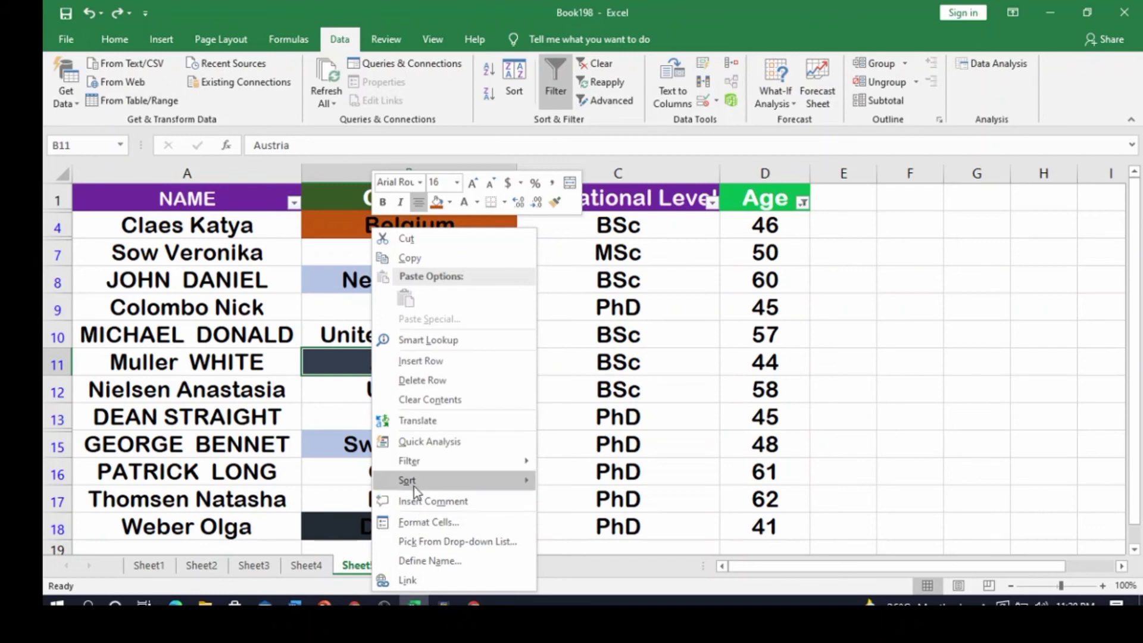
click(445, 398)
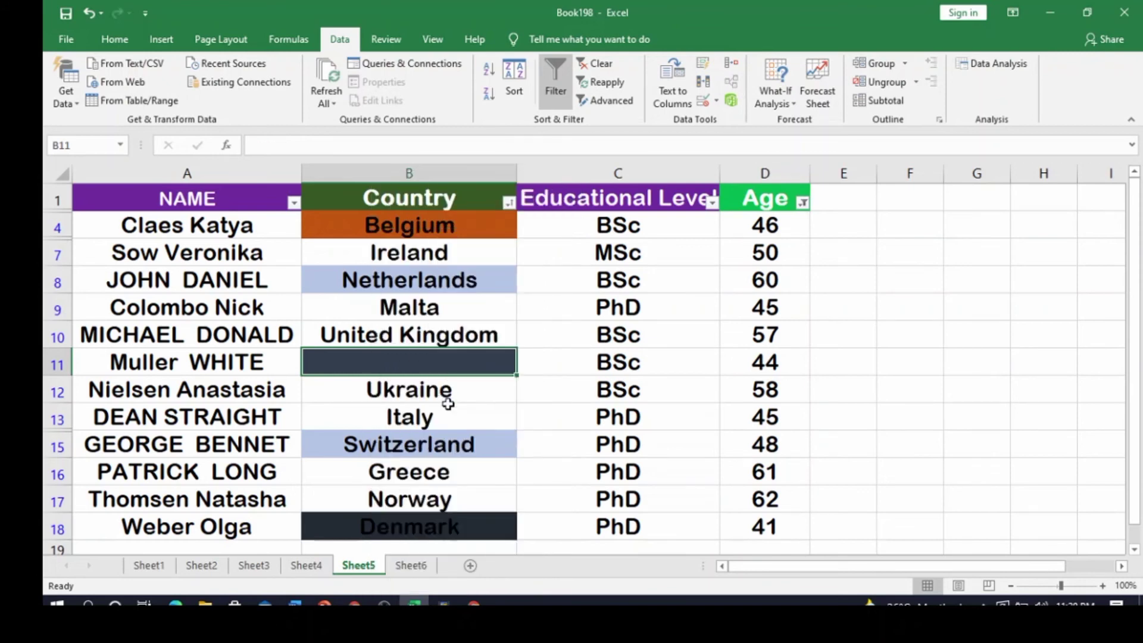
key(ctrl+z)
click(981, 416)
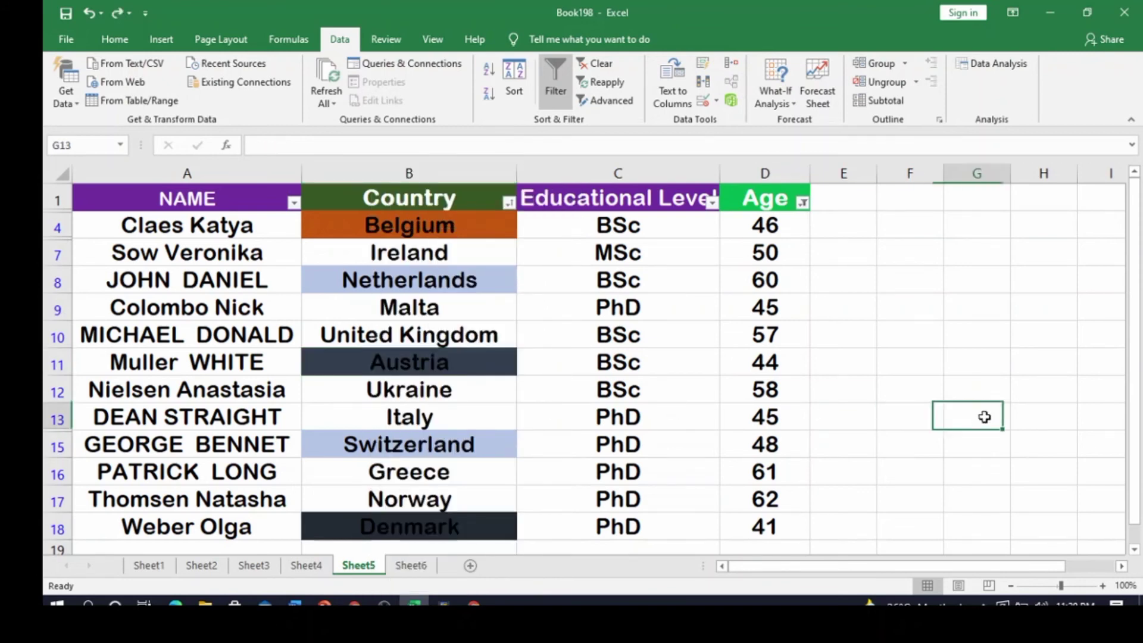
right_click(526, 316)
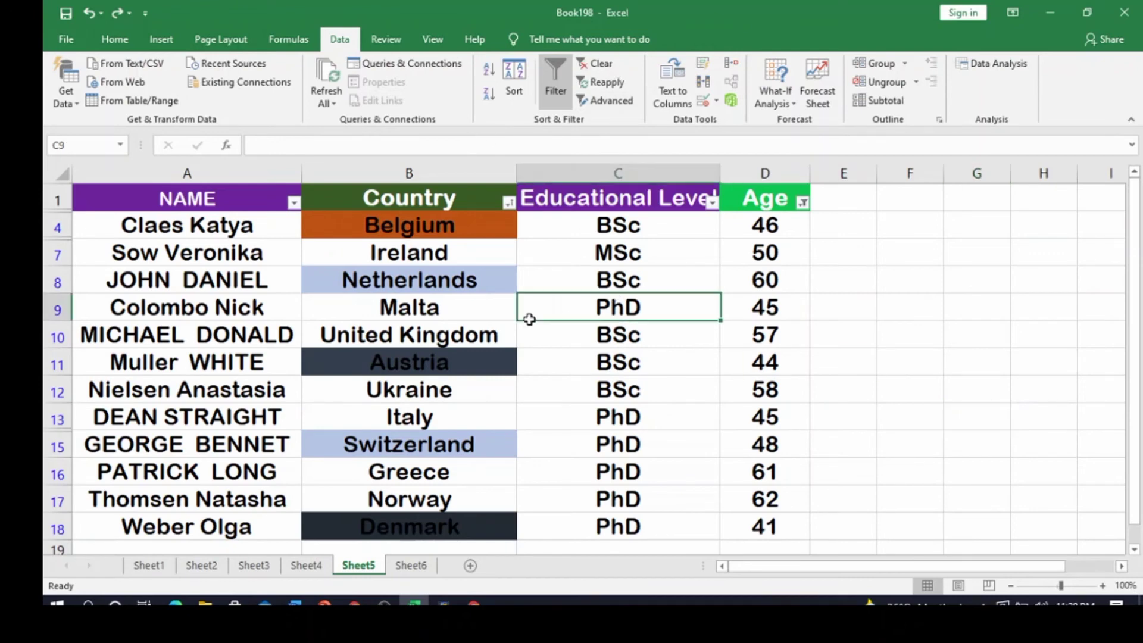
click(985, 345)
right_click(985, 346)
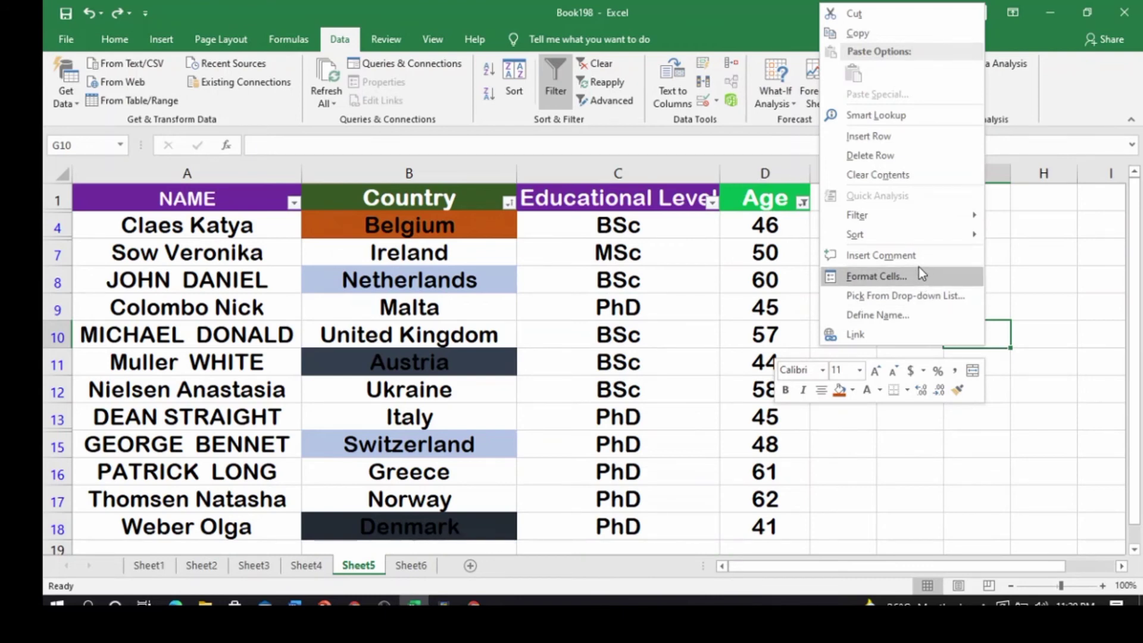
key(Escape)
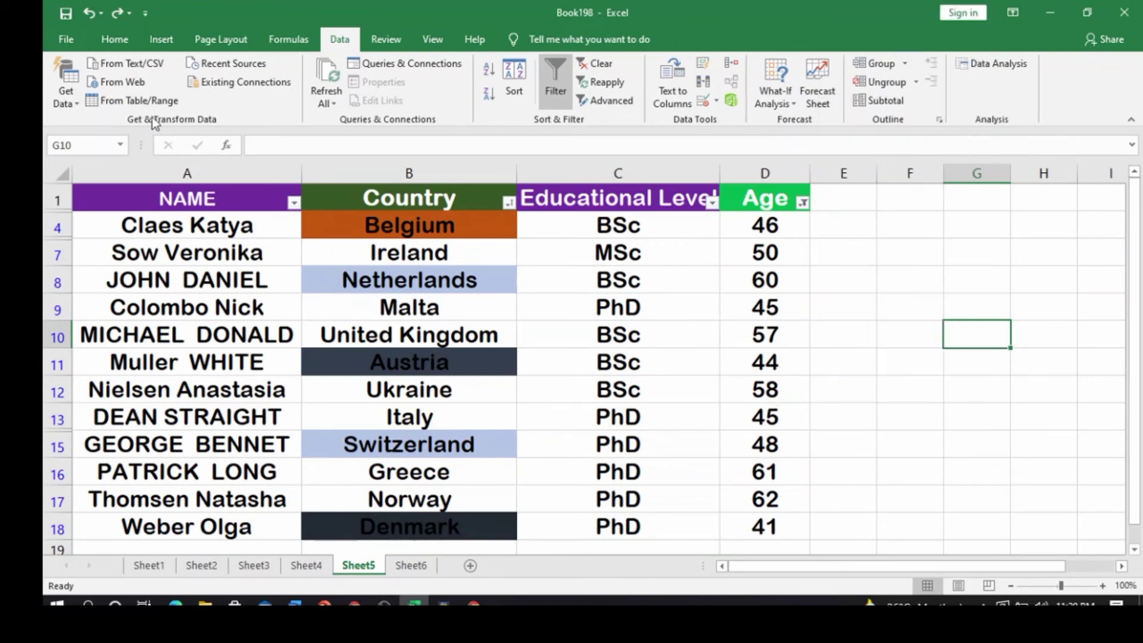
Step: Clear all active filters from the table to show every row
click(605, 63)
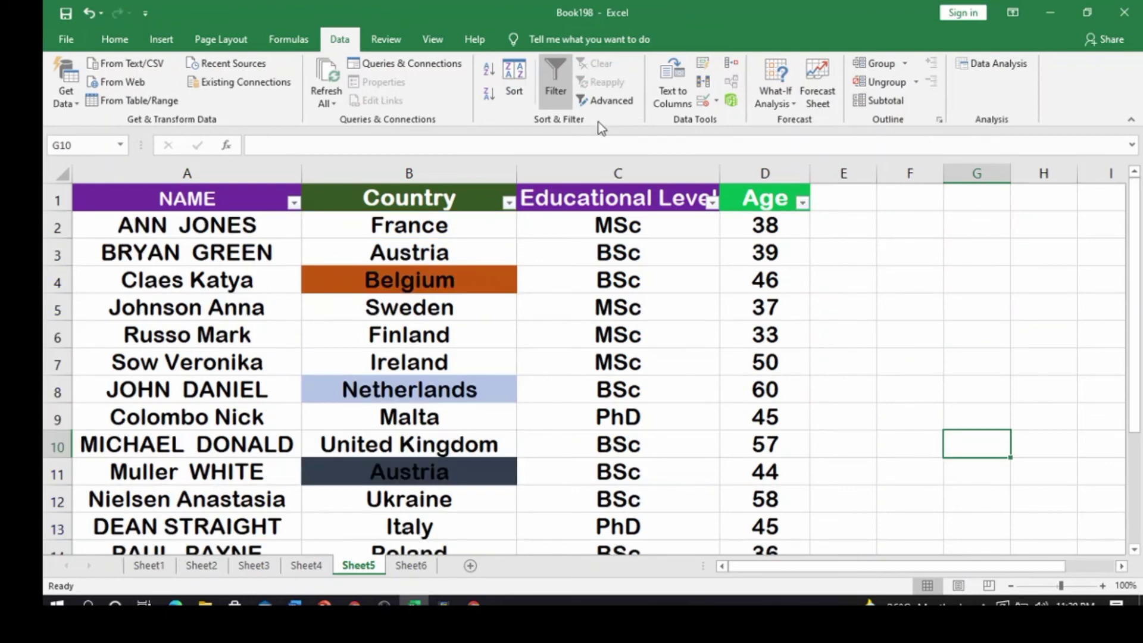
click(489, 278)
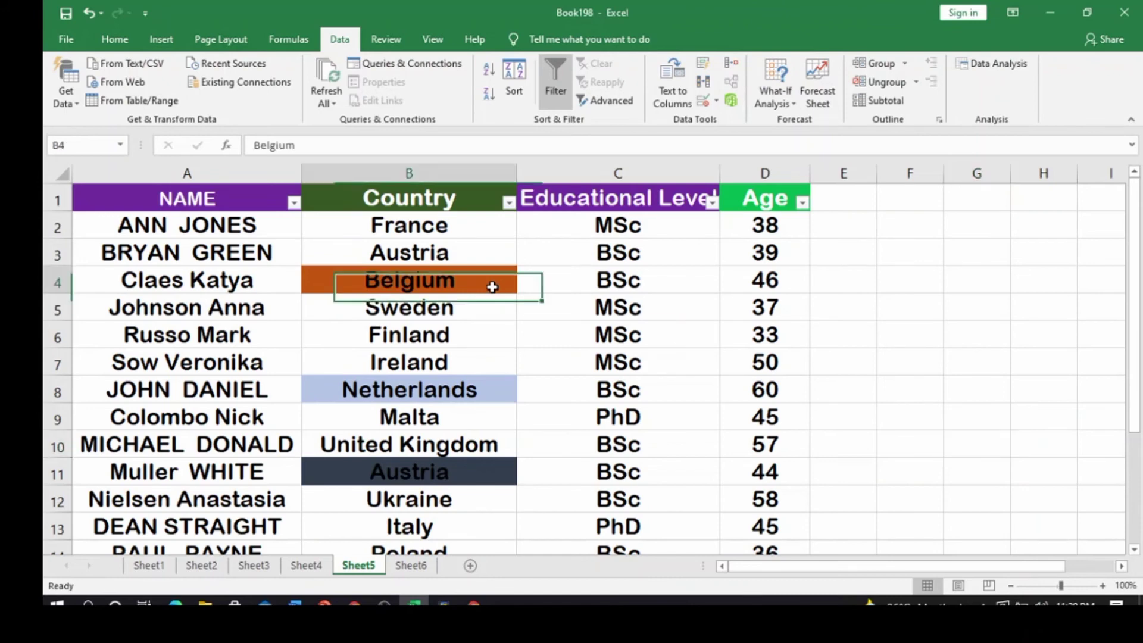
click(630, 337)
click(273, 338)
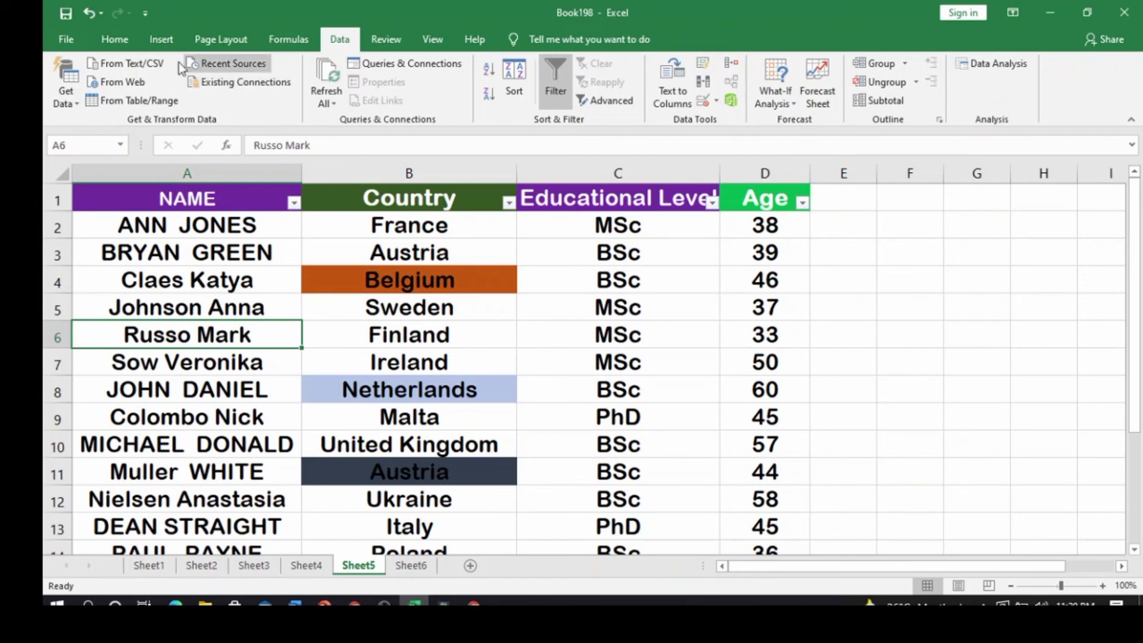
Step: Sort the table by Country on cell values in Z to A order
click(110, 40)
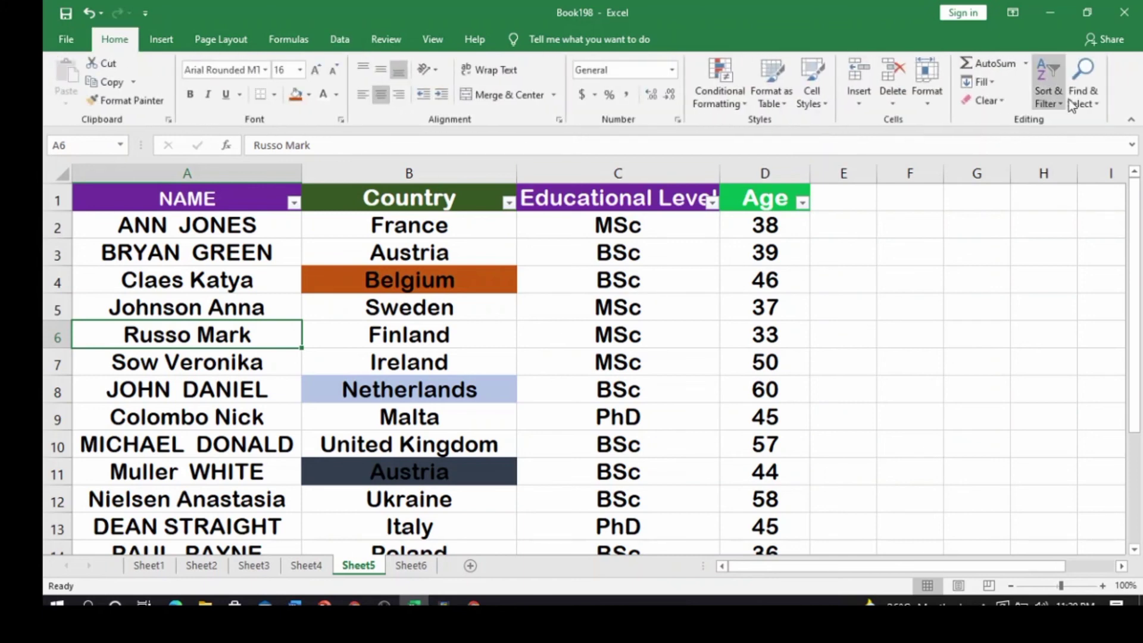
click(352, 47)
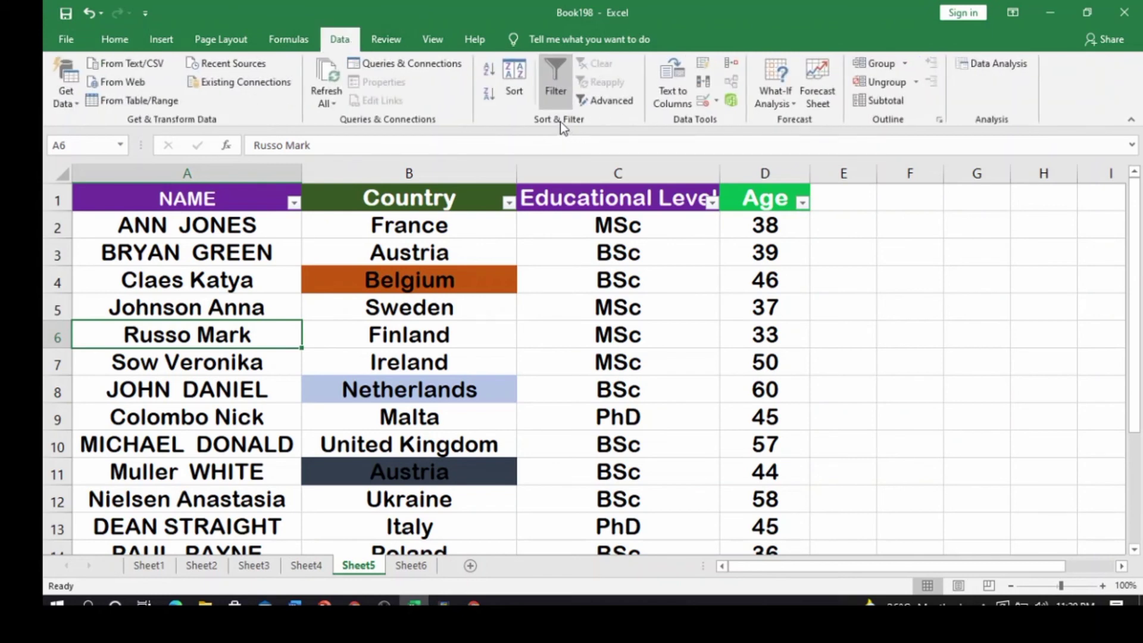
click(522, 80)
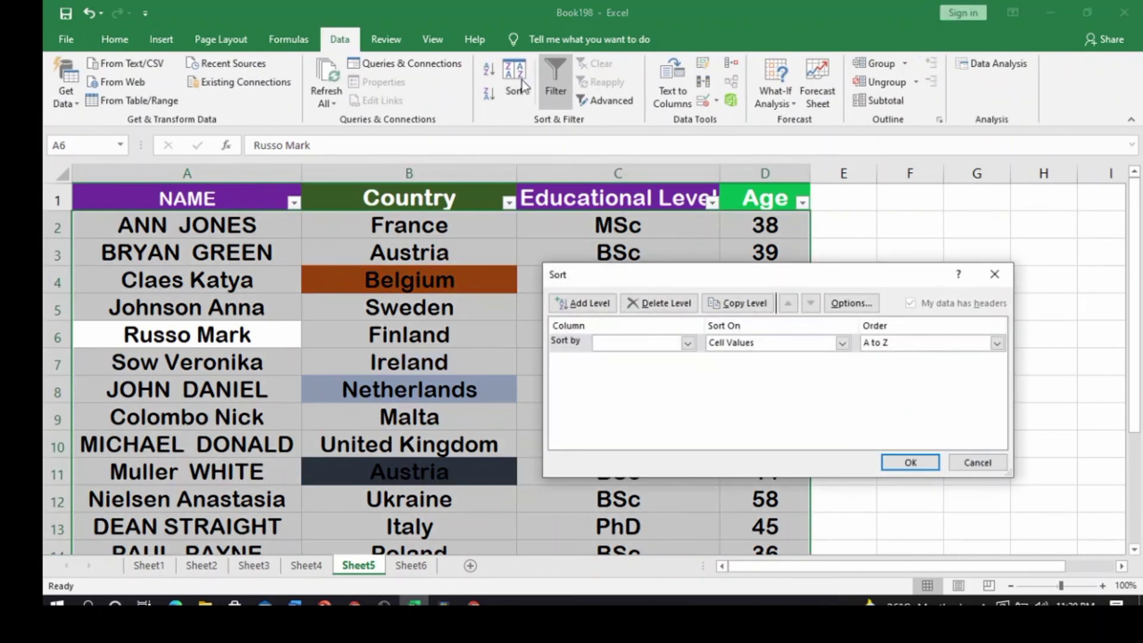
click(688, 344)
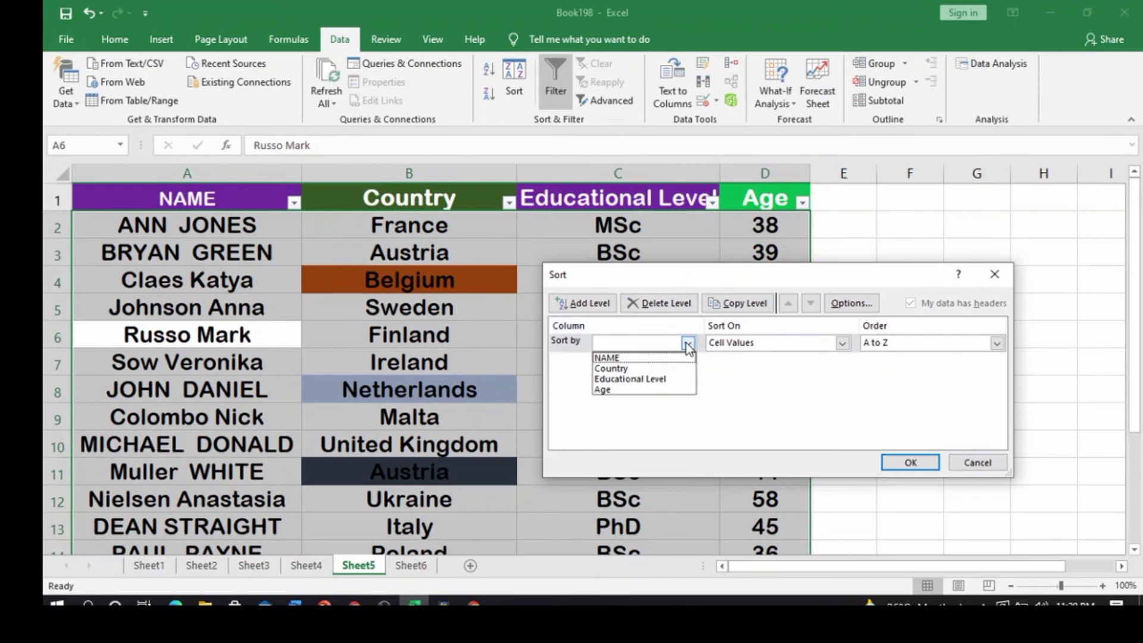
click(635, 367)
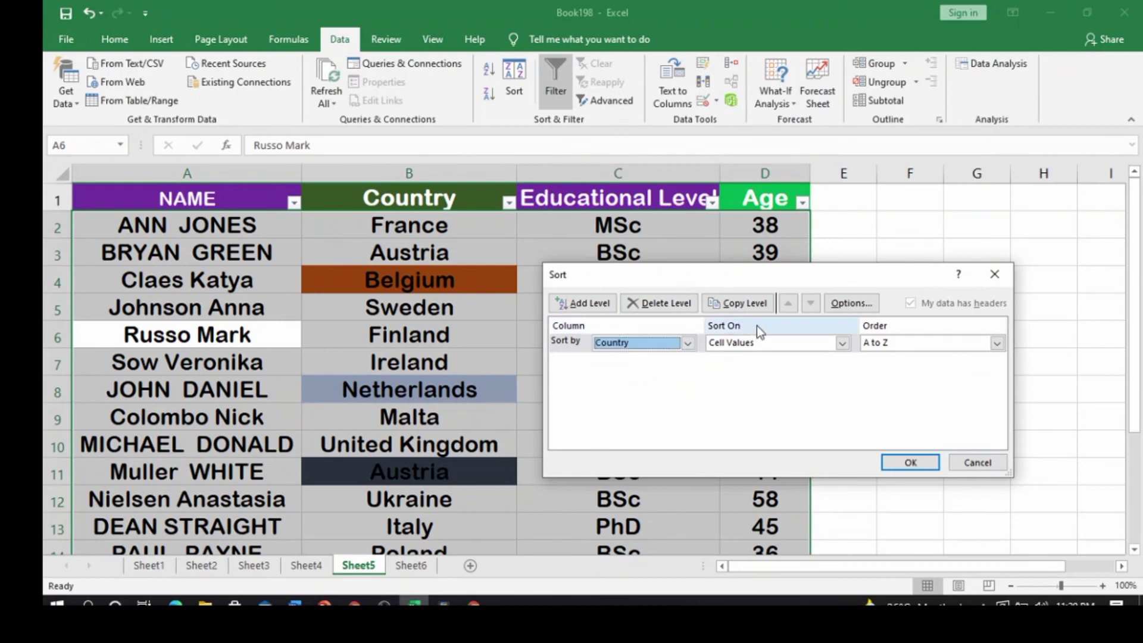
click(843, 344)
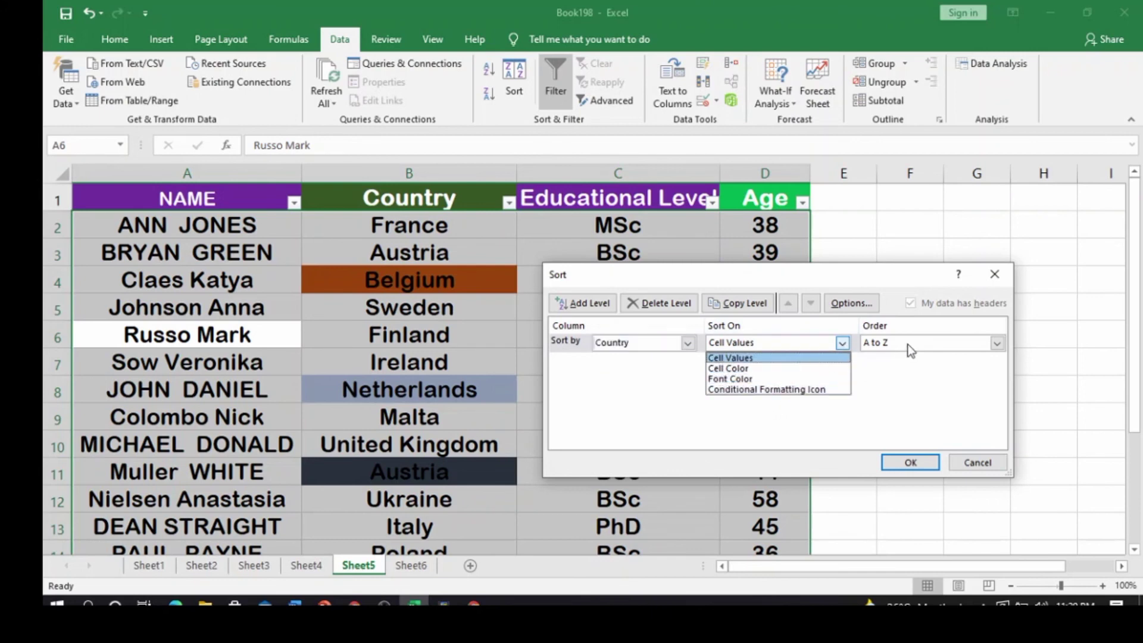
click(997, 346)
click(998, 346)
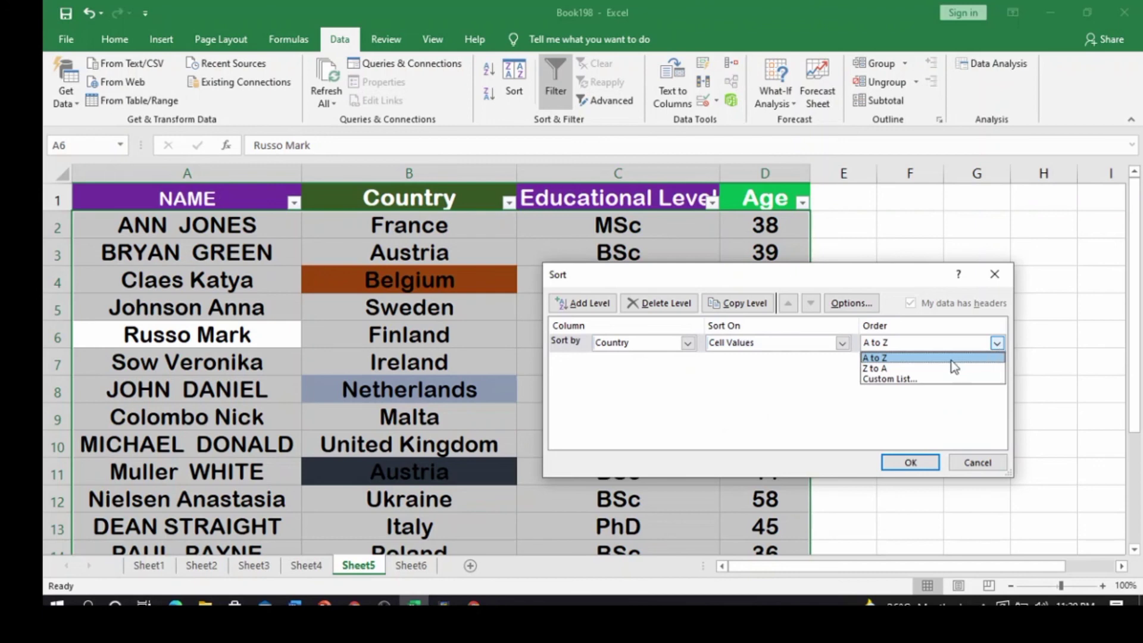
click(881, 369)
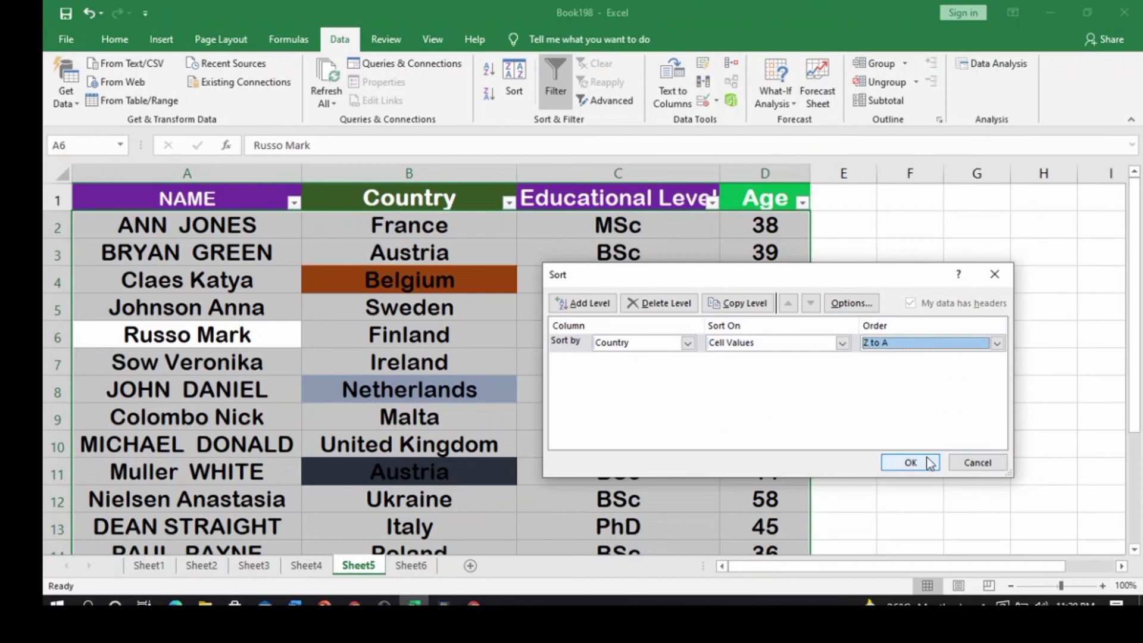
click(909, 463)
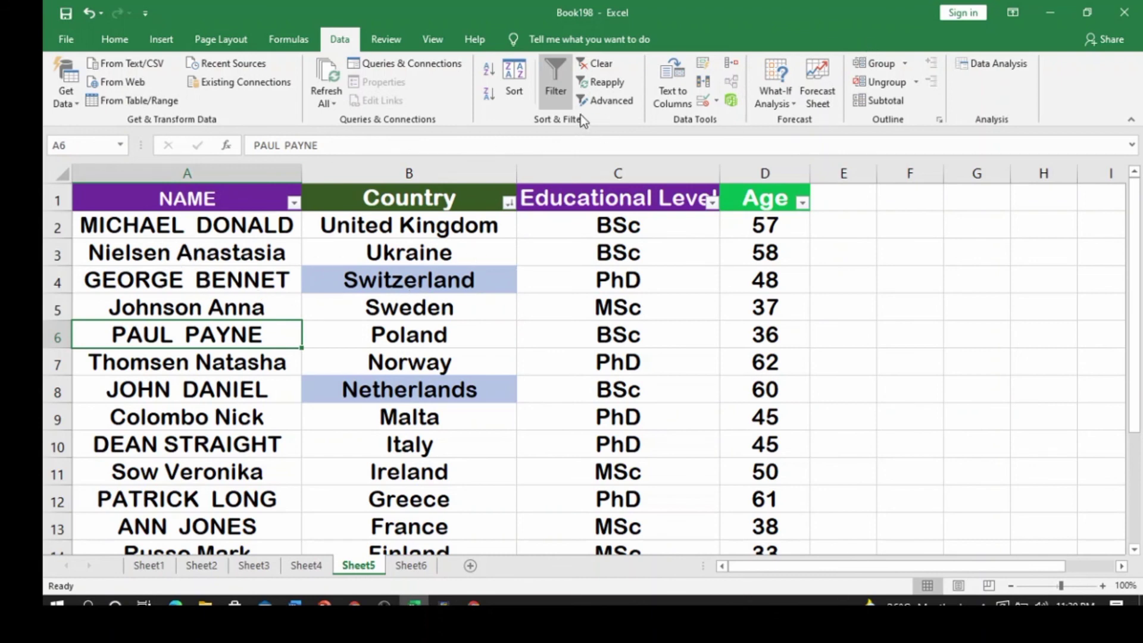
Step: Run an in-place Advanced Filter on the list range $A$1:$D$18 with no criteria range
click(616, 101)
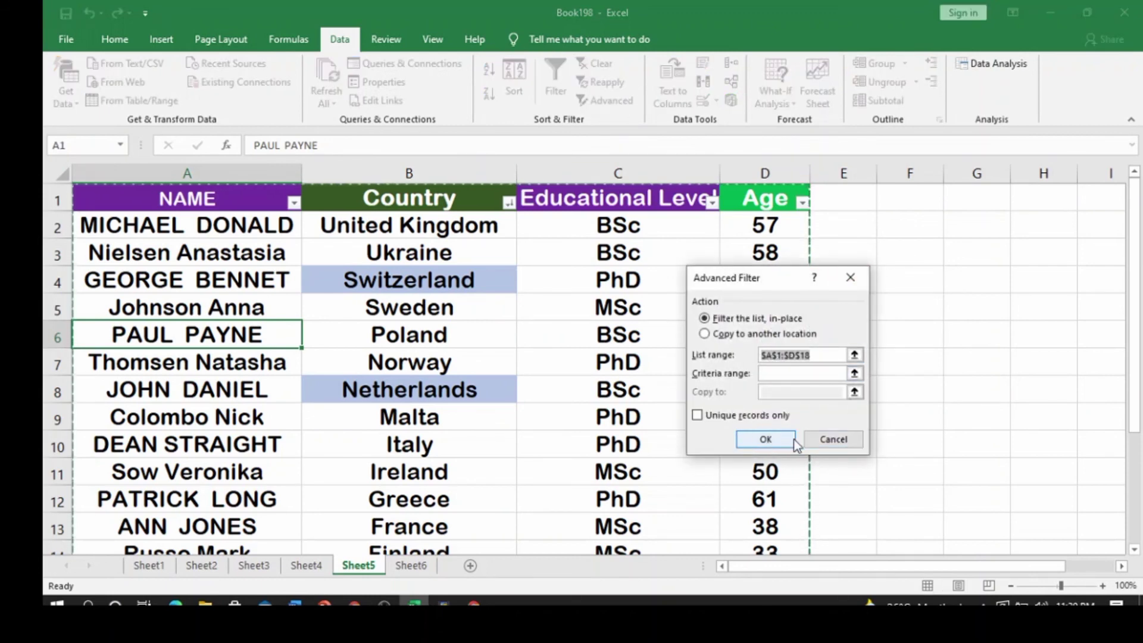
click(767, 440)
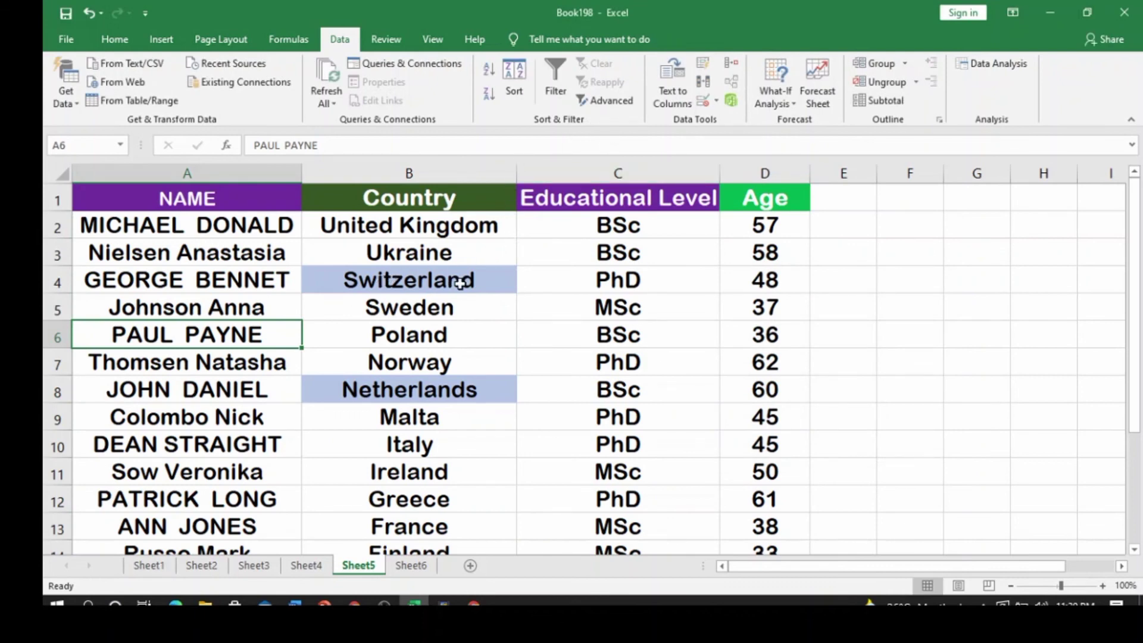
click(587, 310)
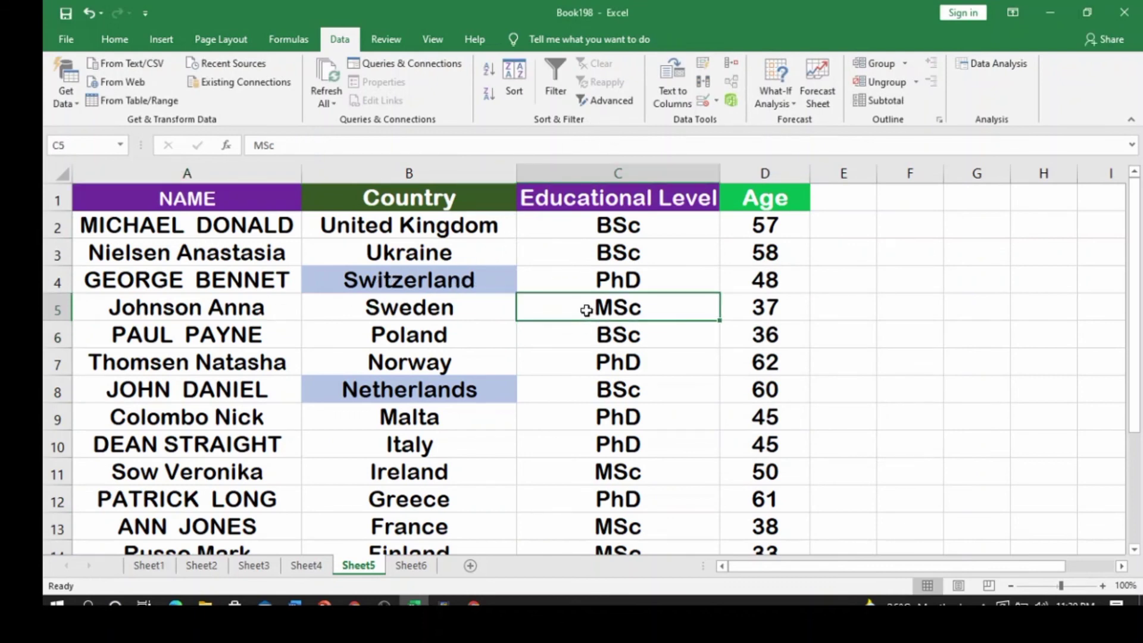
Step: Sort the table by Educational Level from A to Z and turn on the header filters
click(122, 43)
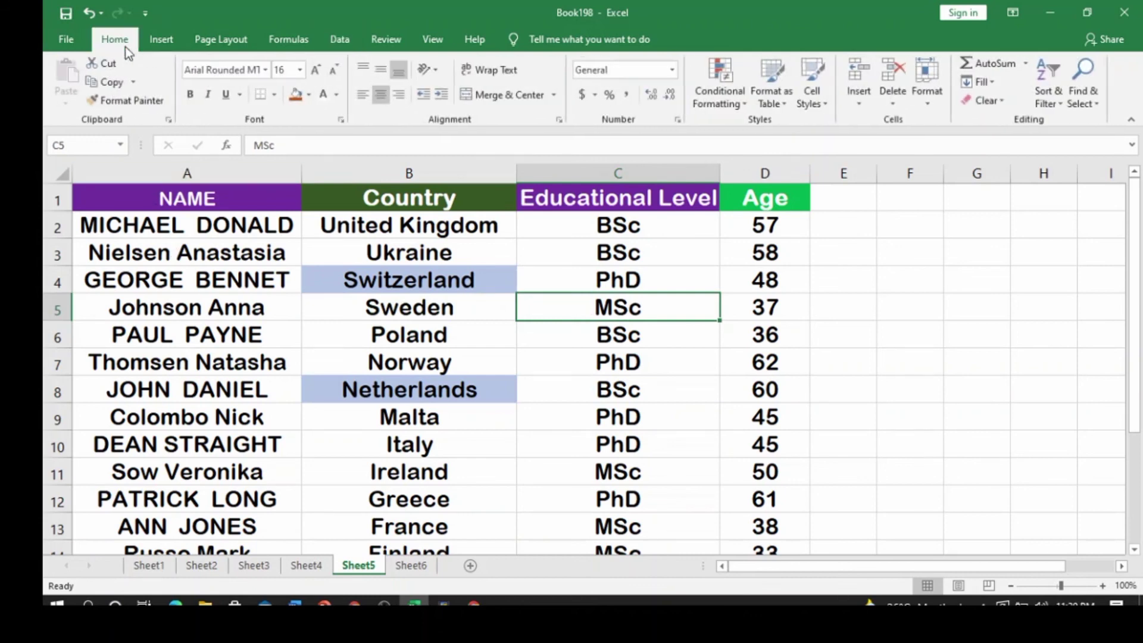
click(677, 362)
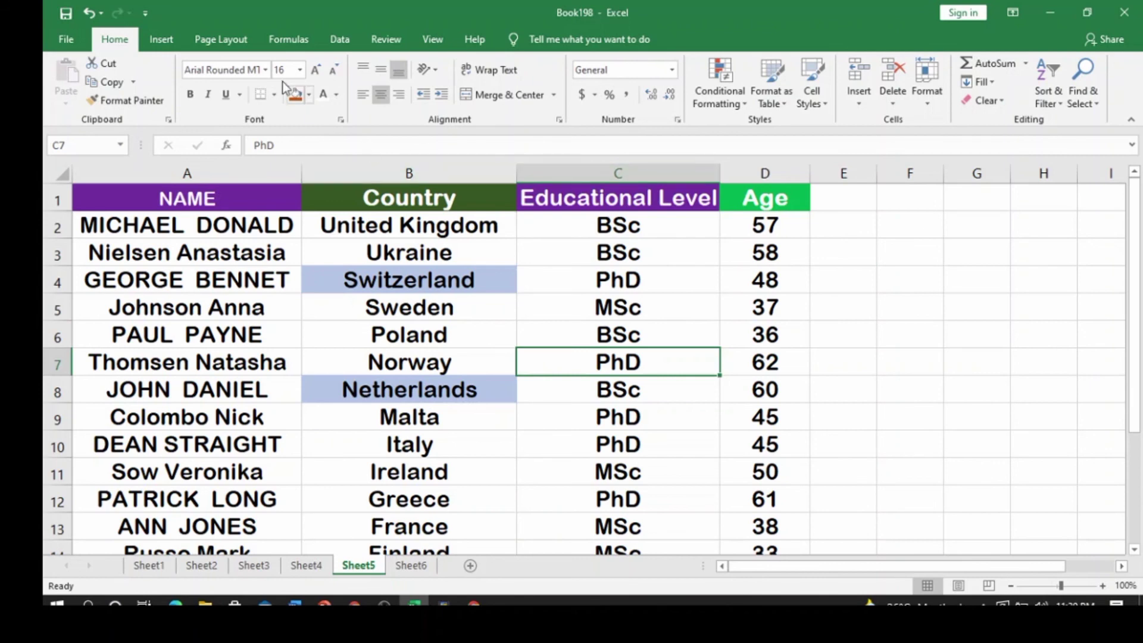
click(1057, 103)
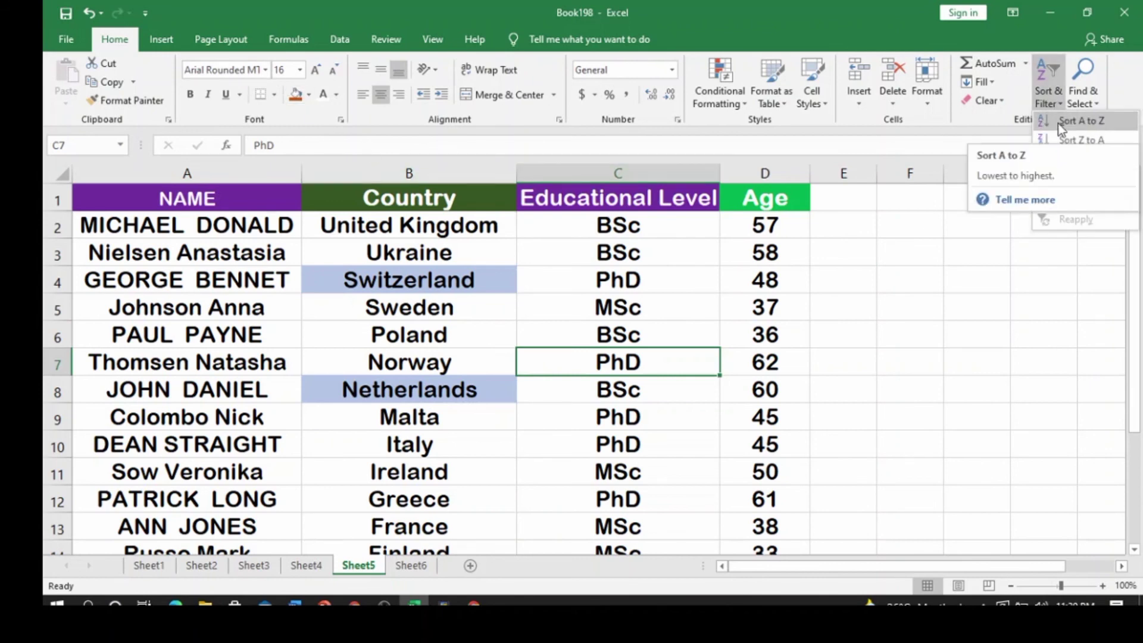
click(1057, 123)
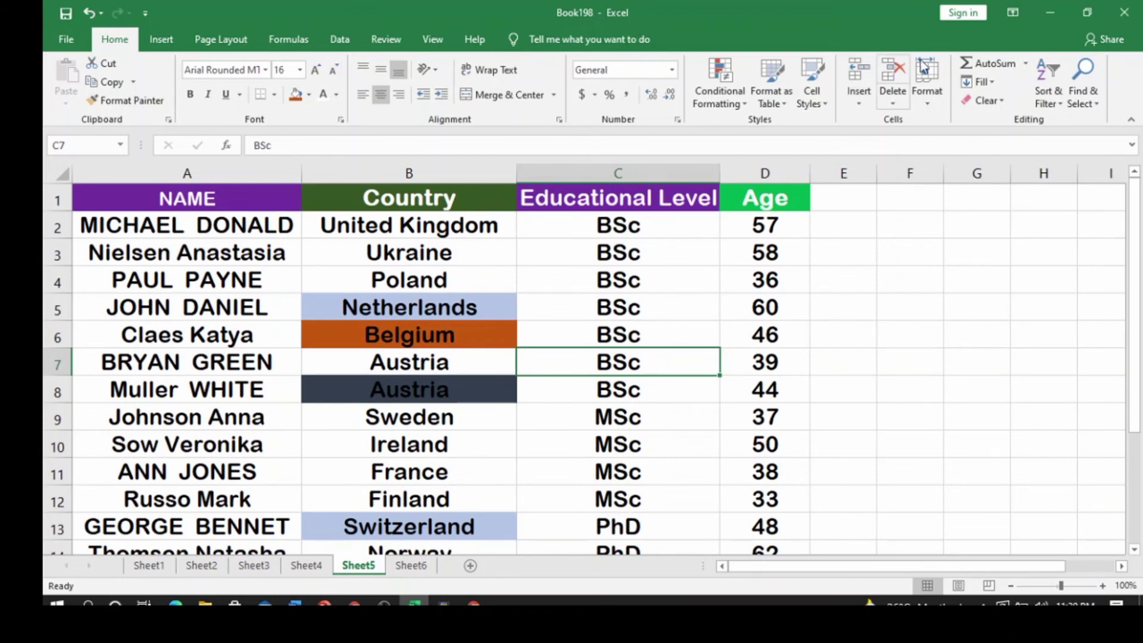
click(1059, 105)
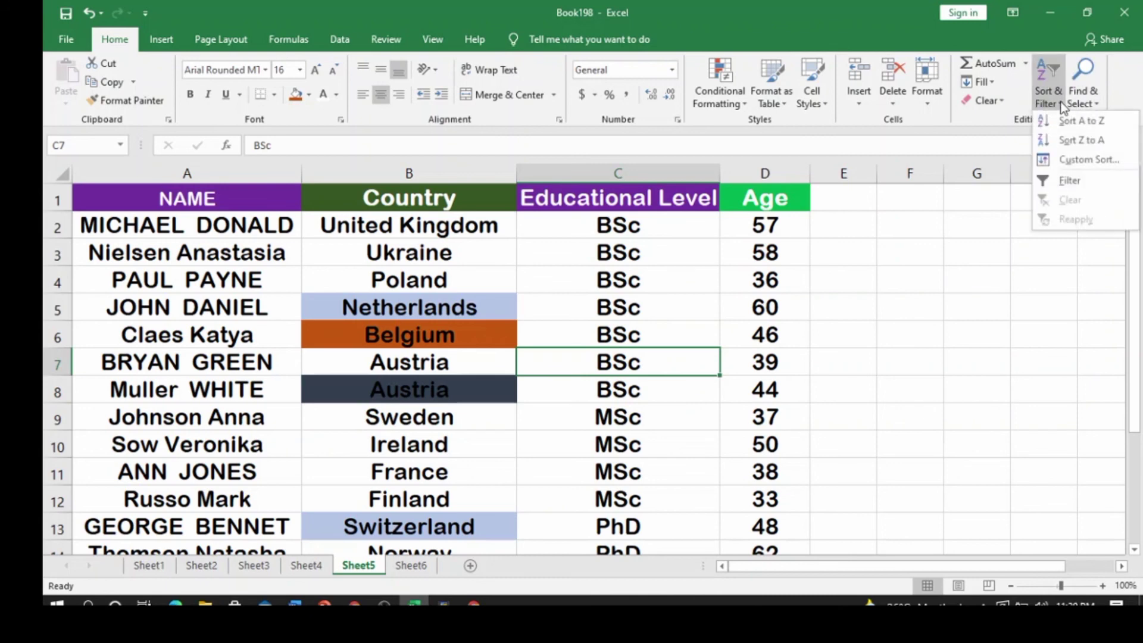
click(1064, 184)
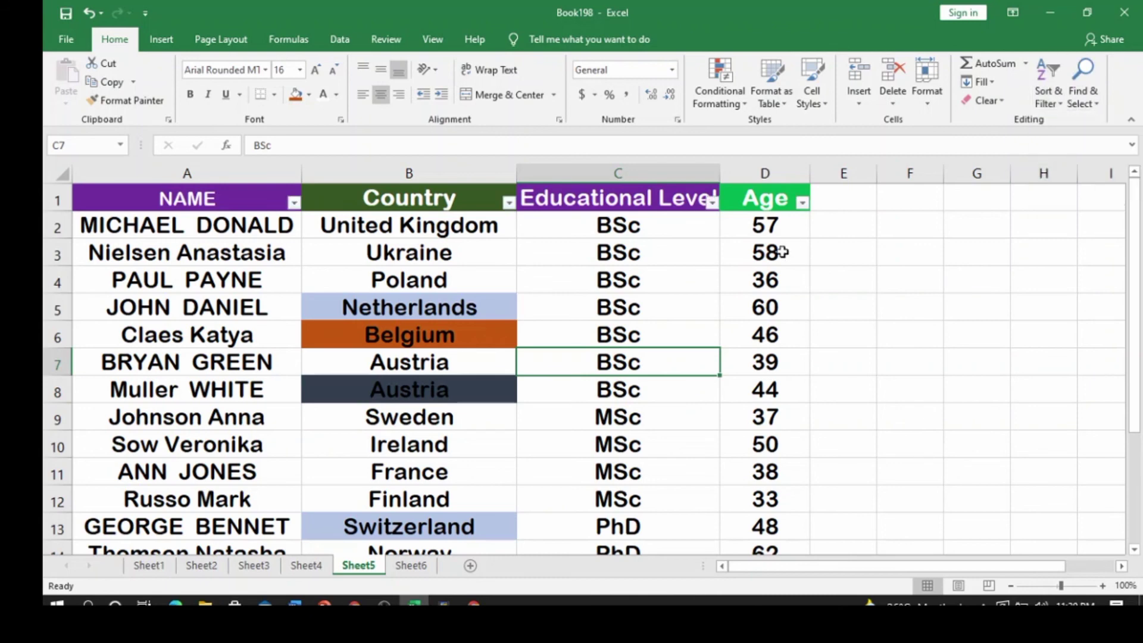